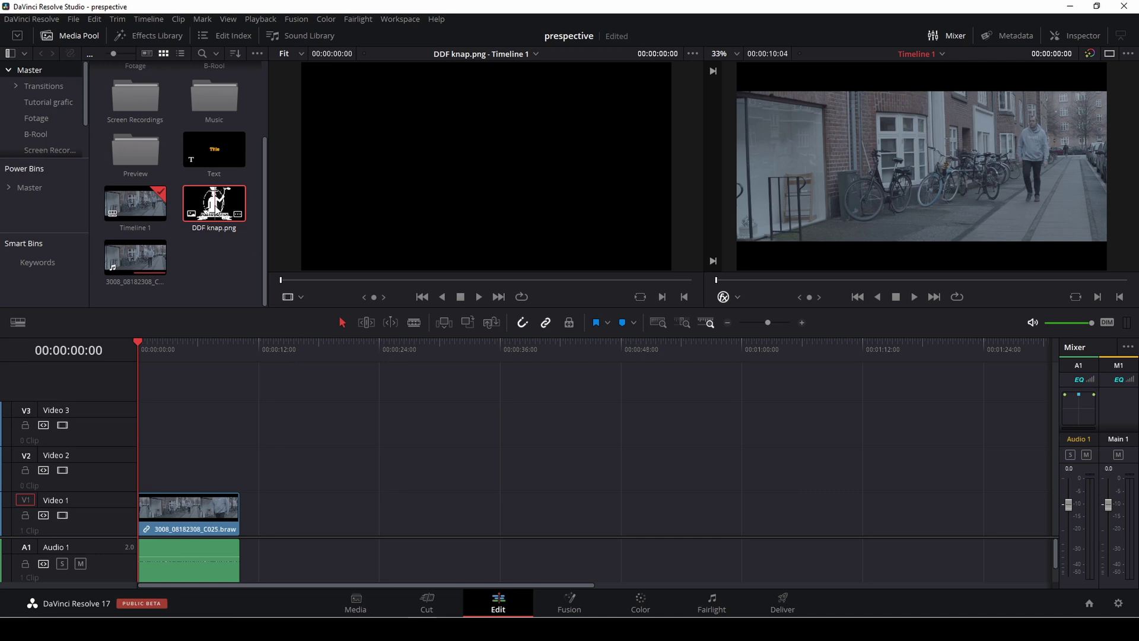
Place DDF knap.png on Video 2 above the street clip and move the playhead to 00:00:01:12.
drag(214, 204, 239, 467)
click(139, 35)
click(154, 350)
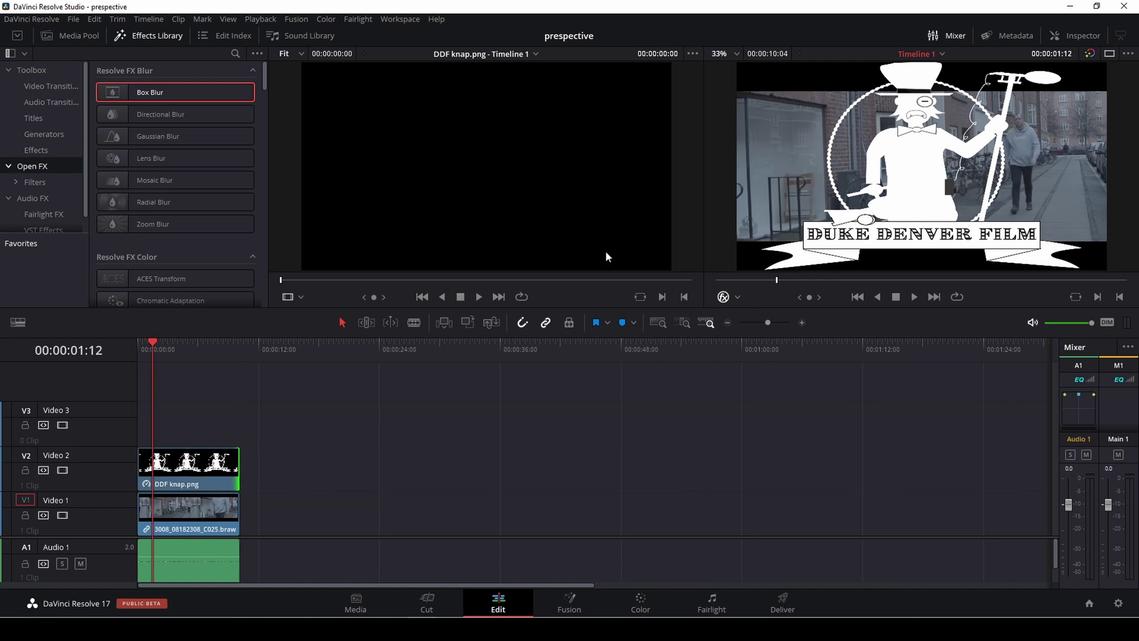
Apply the Resolve FX Transform effect to the DDF knap.png clip on Video 2.
double_click(216, 109)
scroll(135, 191, down, 10)
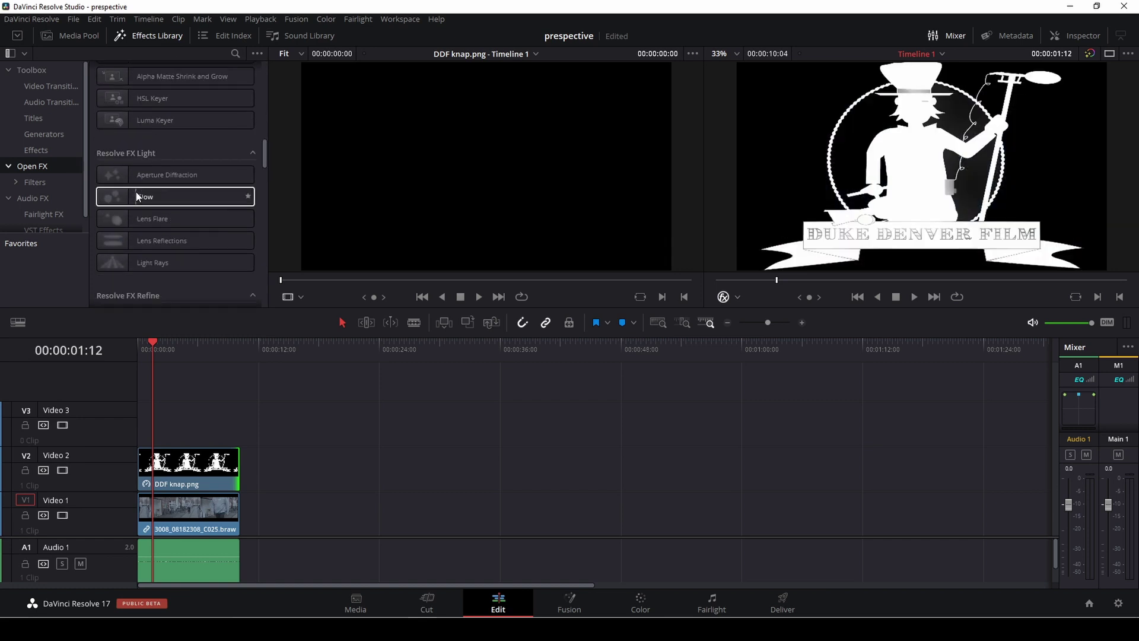
scroll(137, 191, down, 5)
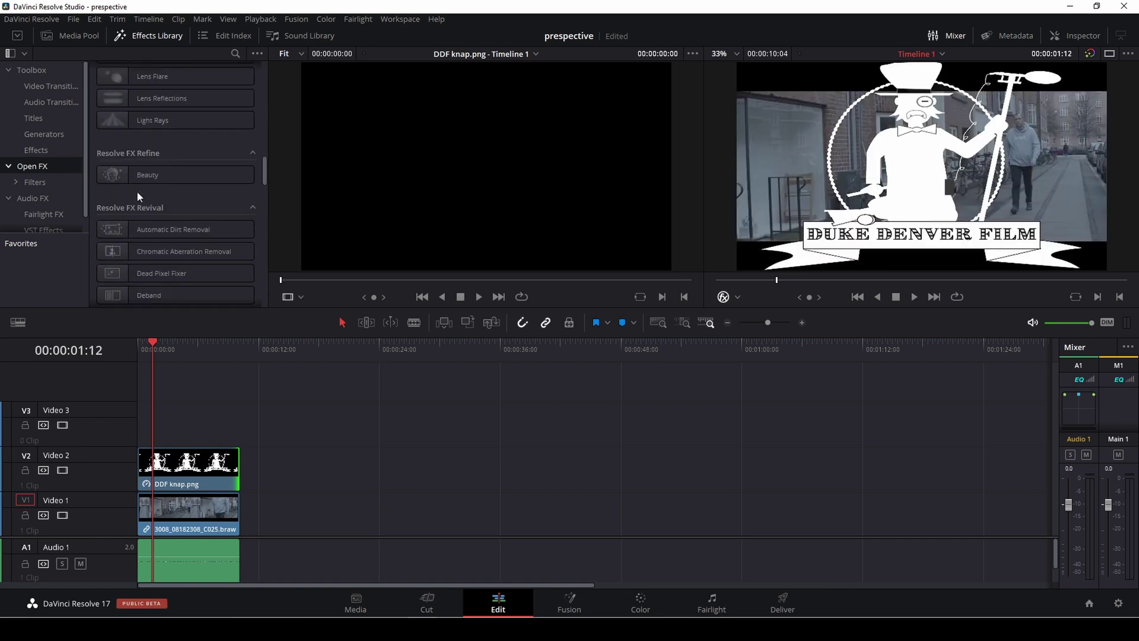
scroll(136, 191, down, 5)
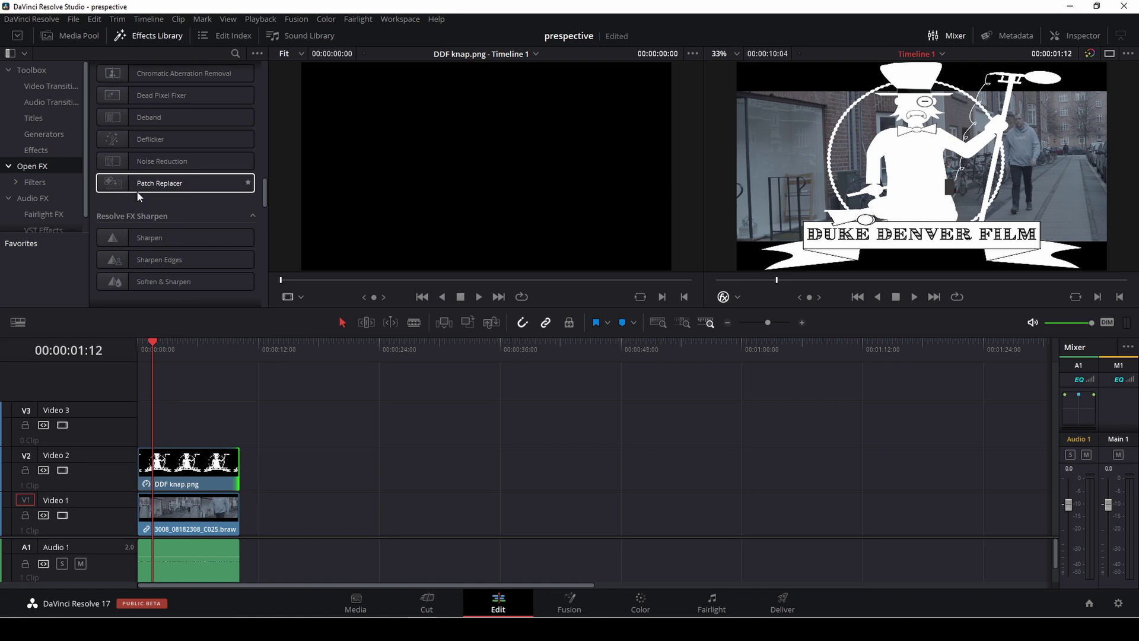
scroll(137, 191, down, 5)
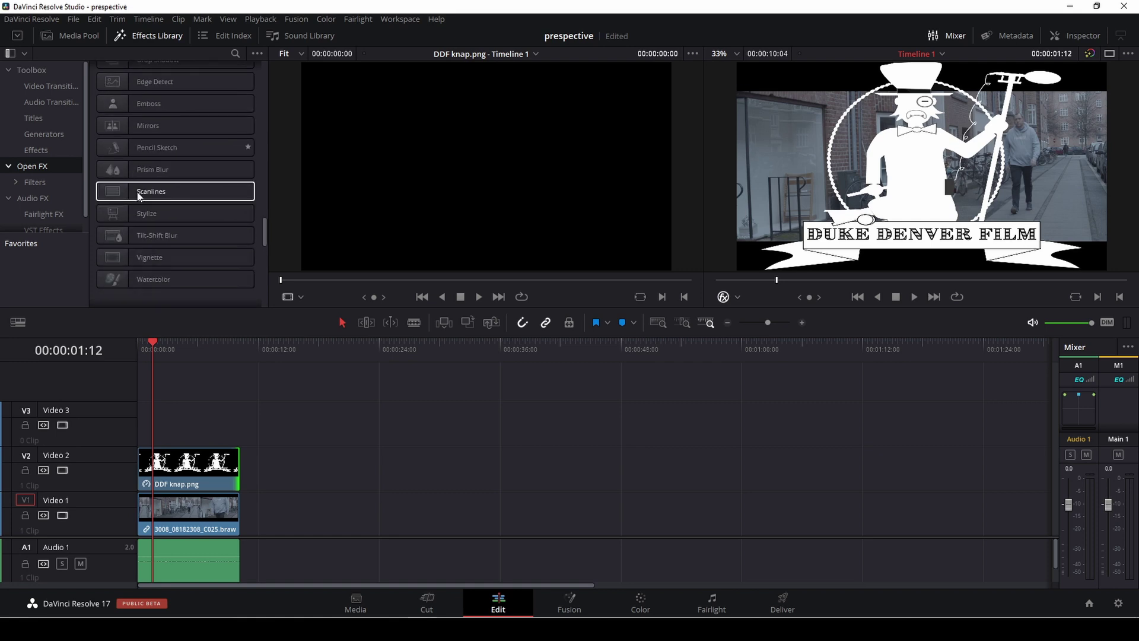
scroll(138, 191, down, 5)
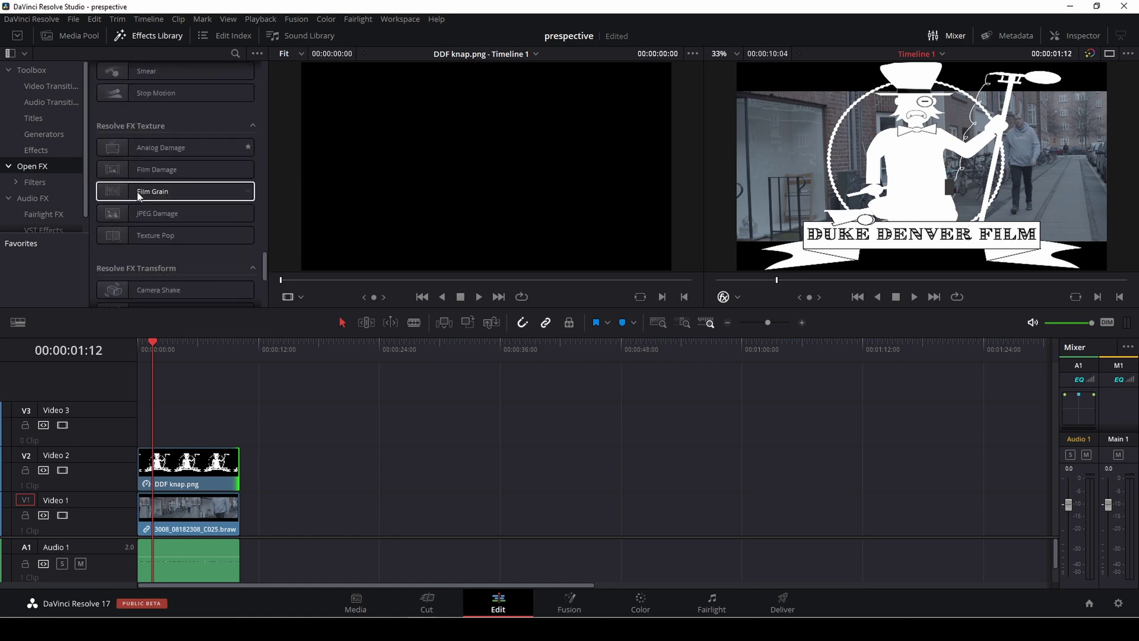
scroll(137, 193, down, 2)
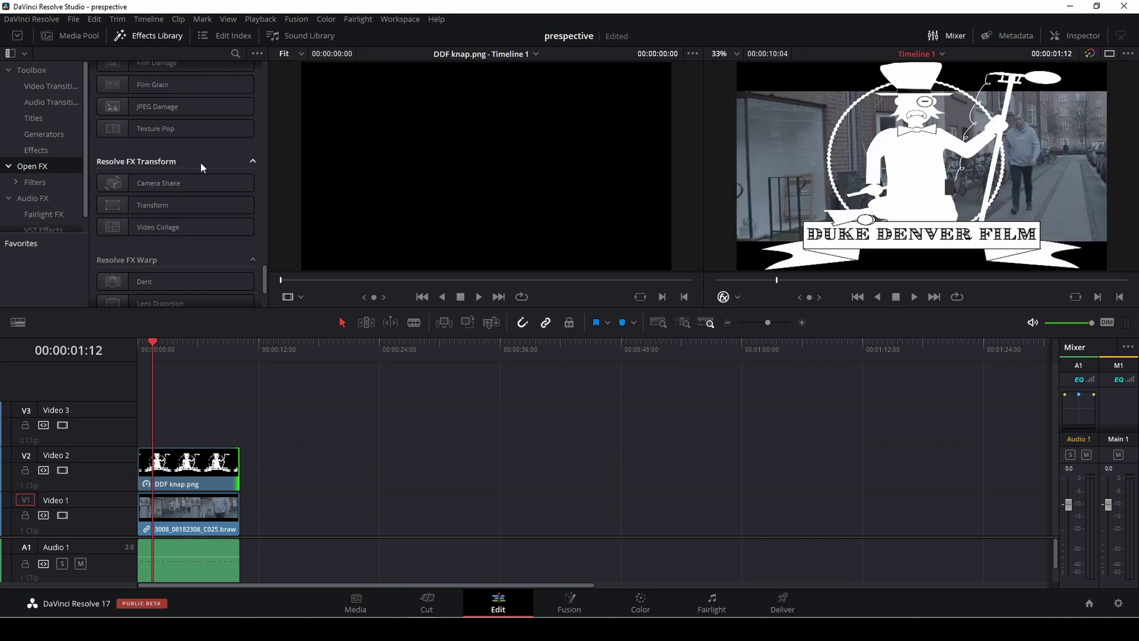
click(173, 205)
drag(157, 202, 217, 464)
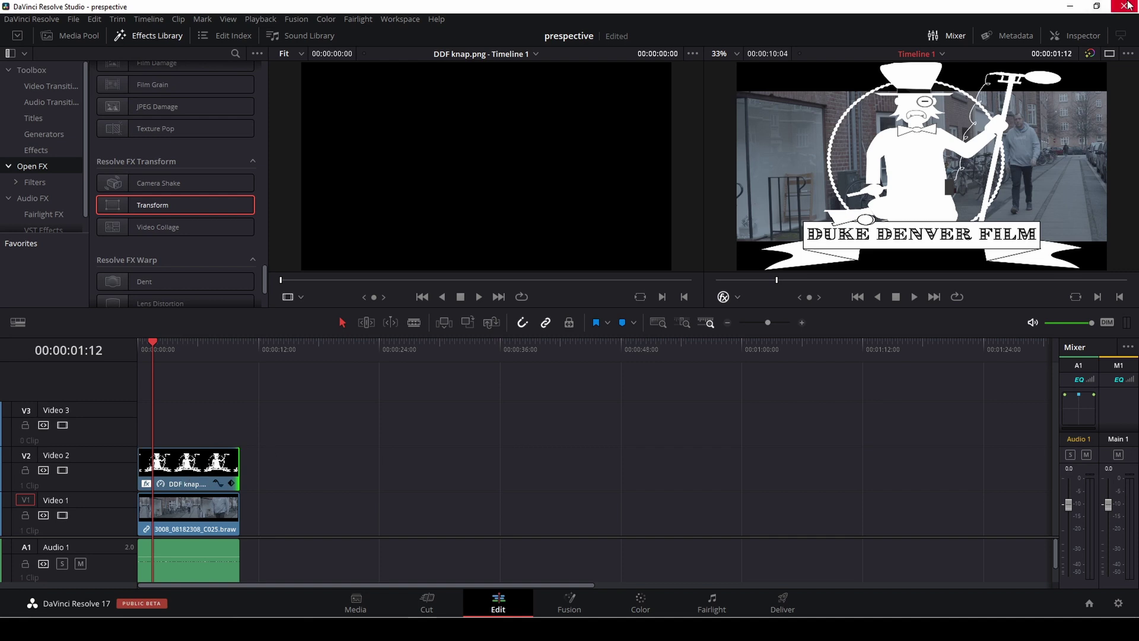
Using the Transform overlay, move the logo to about X 70.8, Y -58.5 and scale it to a zoom of 0.790.
click(1095, 37)
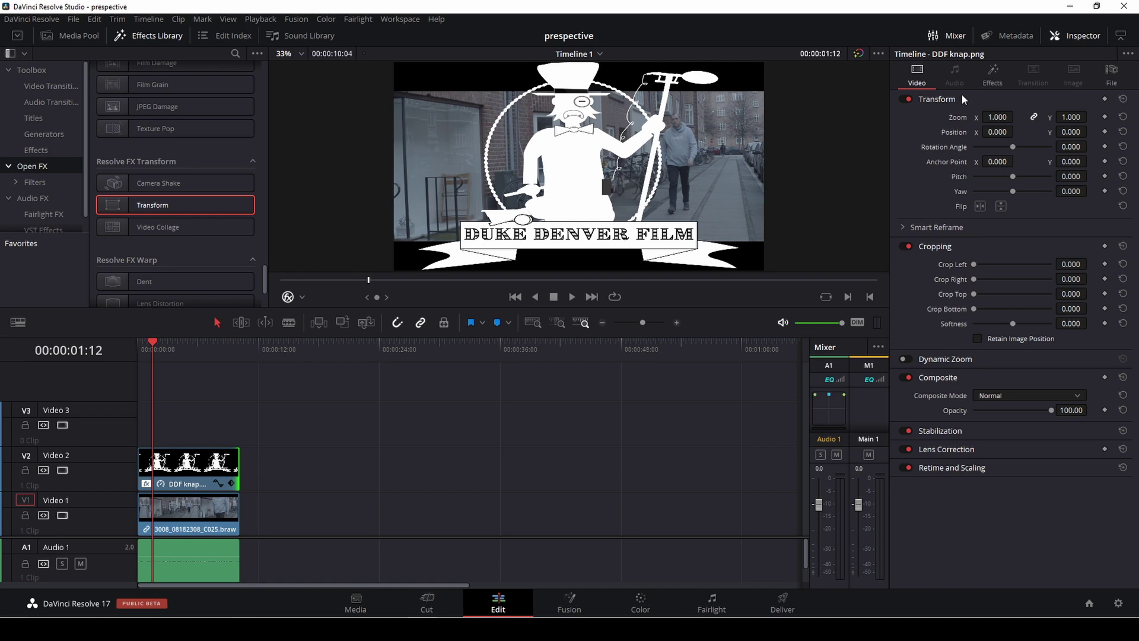
click(303, 296)
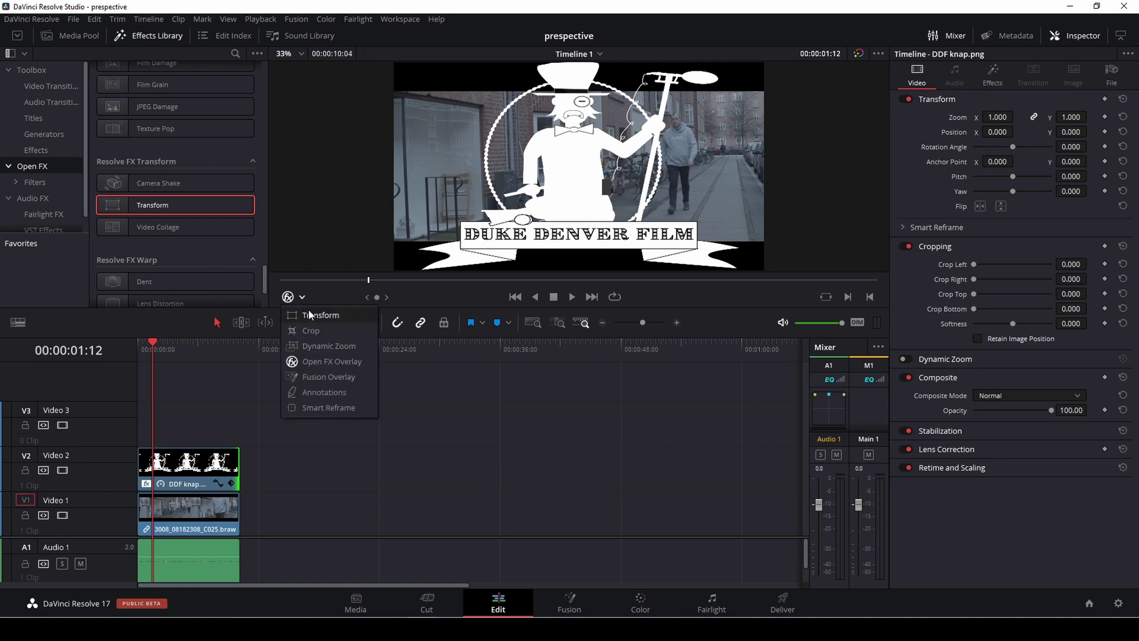
click(309, 315)
drag(560, 216, 593, 223)
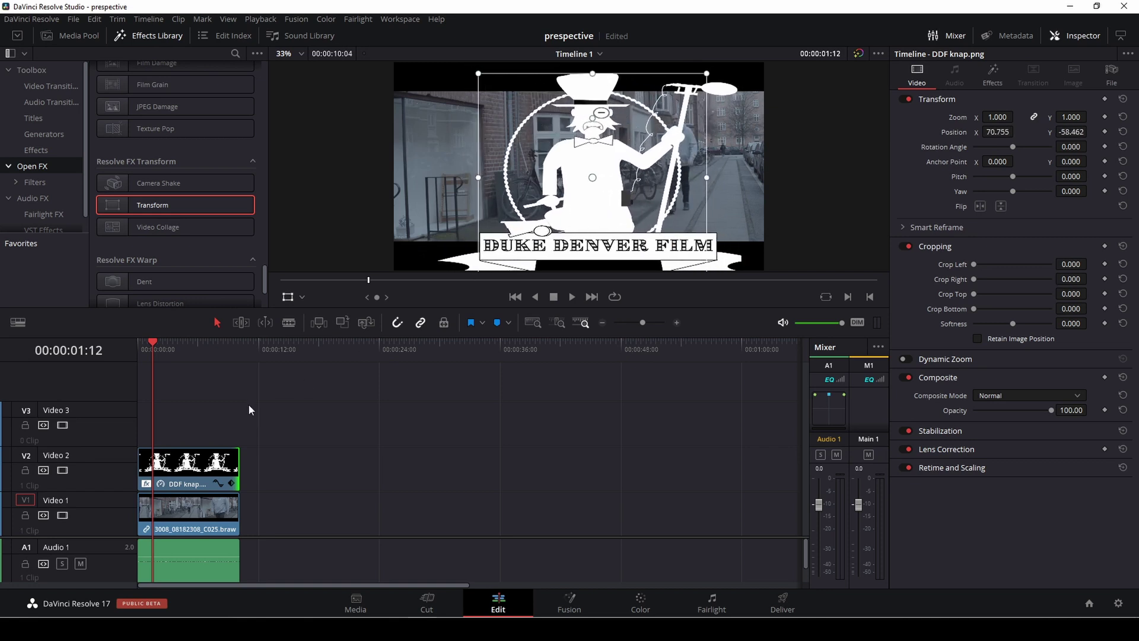
drag(997, 117, 1017, 117)
drag(592, 116, 592, 94)
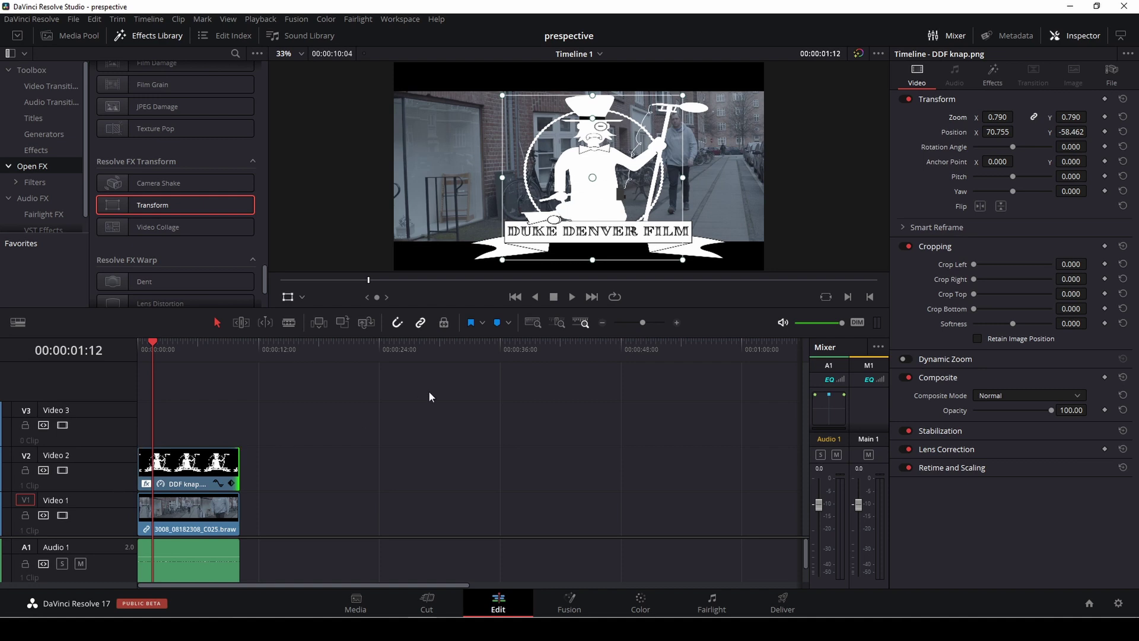
Show the Open FX overlay and set the logo's Transform effect to the Interactive - Pins control mode.
click(995, 78)
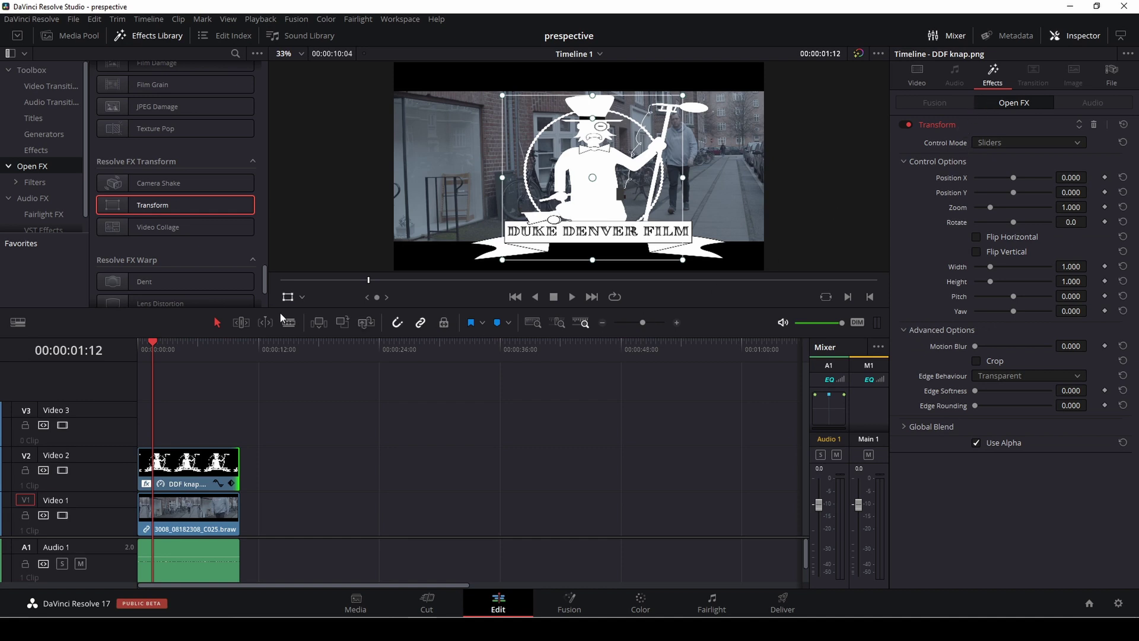
click(302, 297)
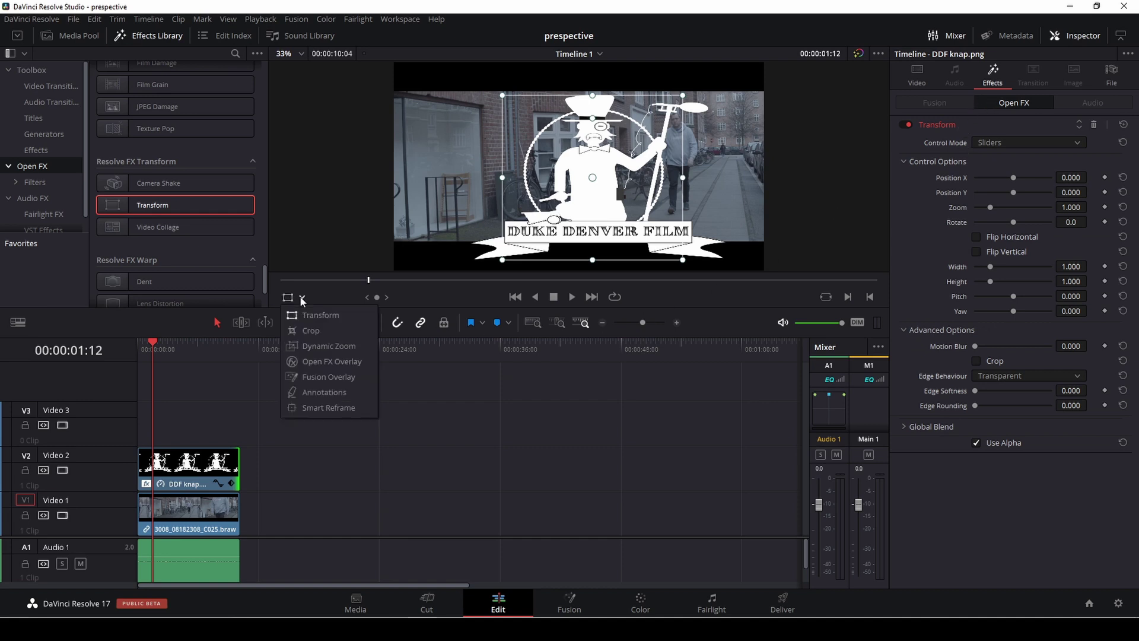
click(317, 364)
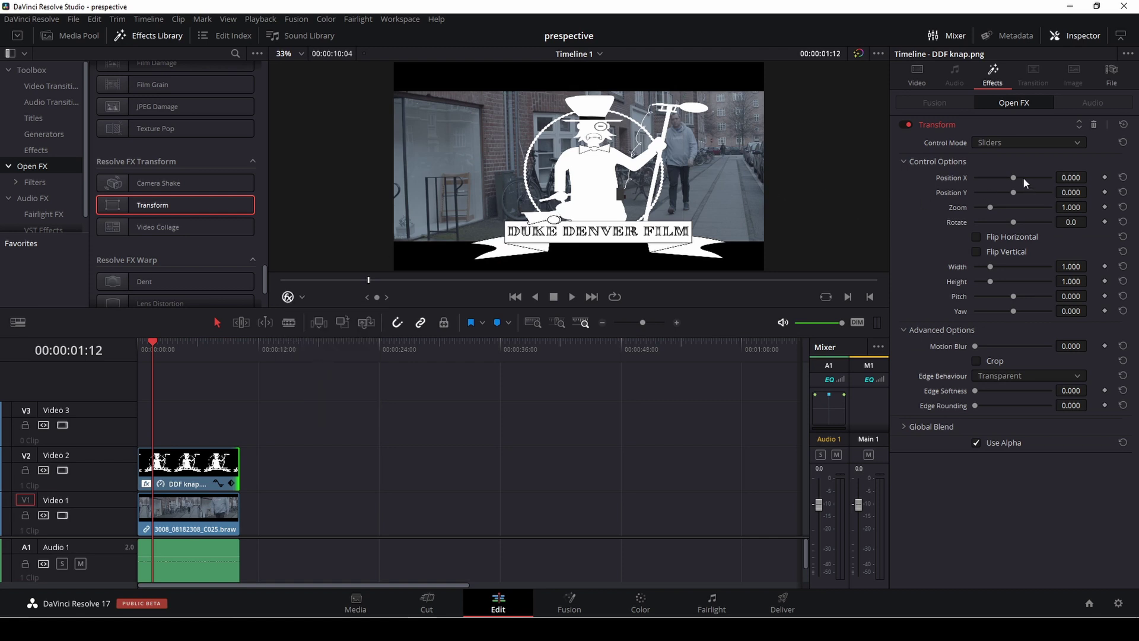
click(1080, 145)
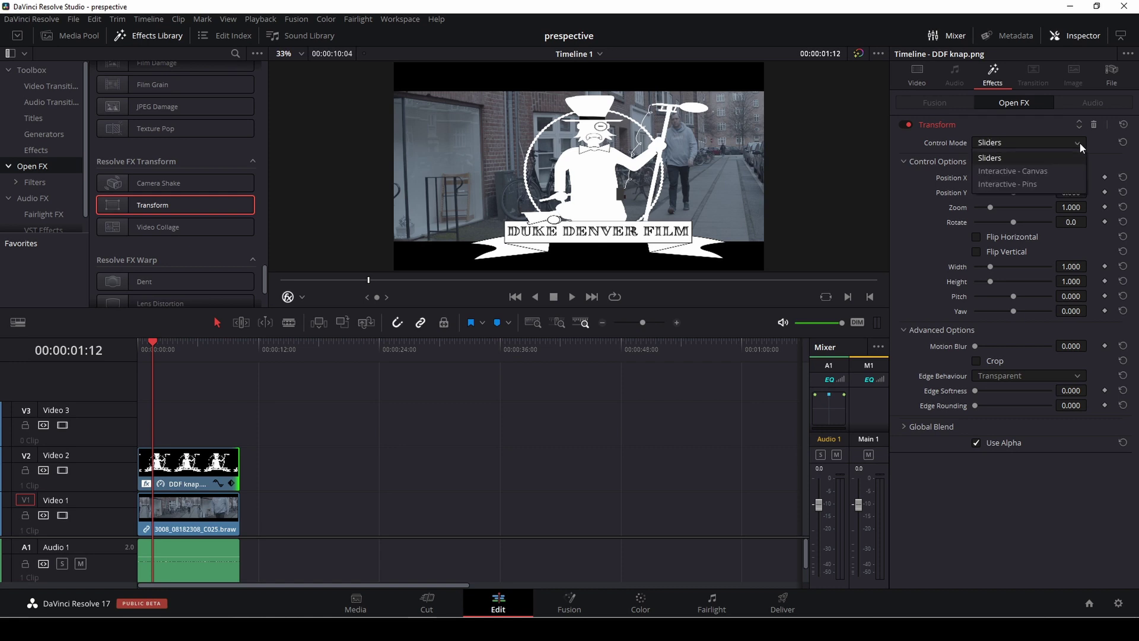
click(1052, 185)
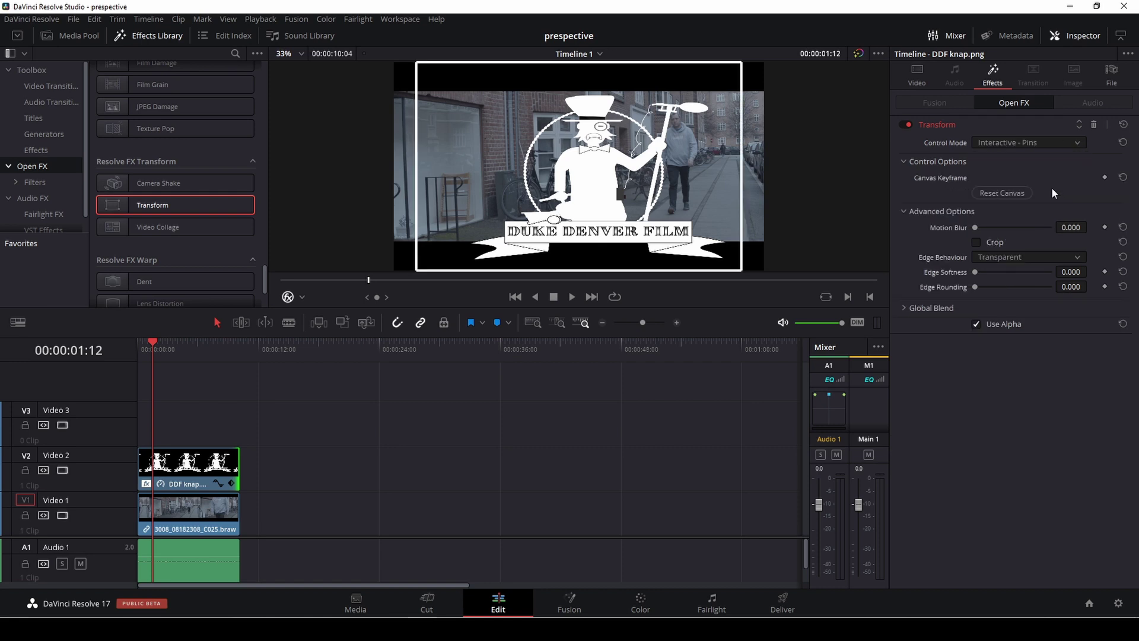
key(ctrl+s)
Pin the four corners of the logo's frame and distort it in perspective to fit the shop window.
click(736, 72)
click(423, 263)
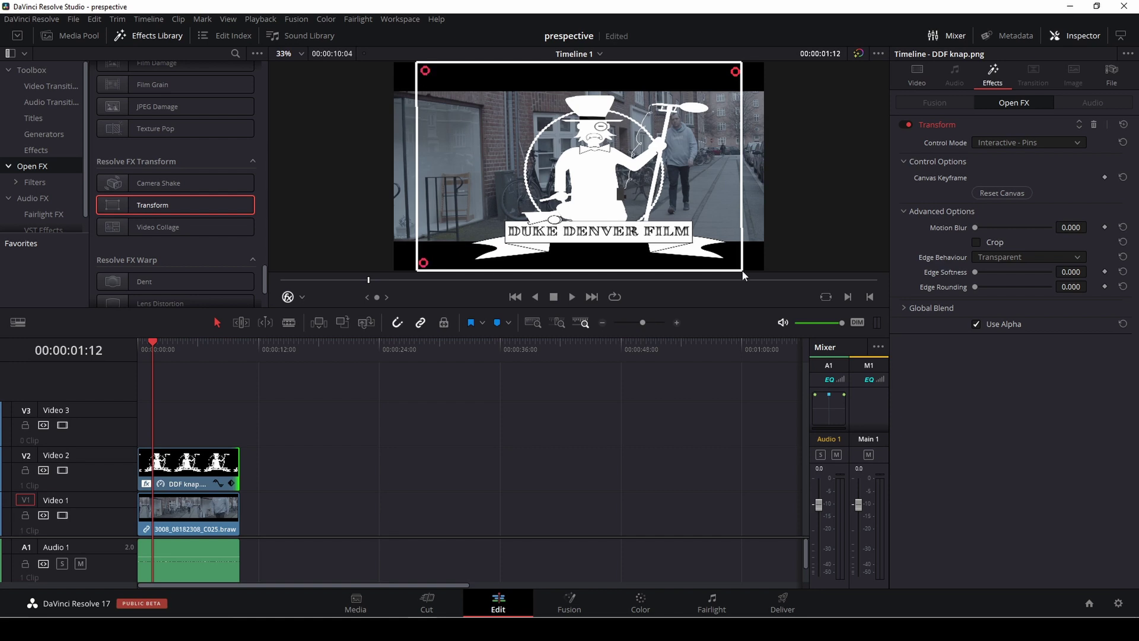
drag(737, 265, 666, 224)
drag(735, 72, 605, 95)
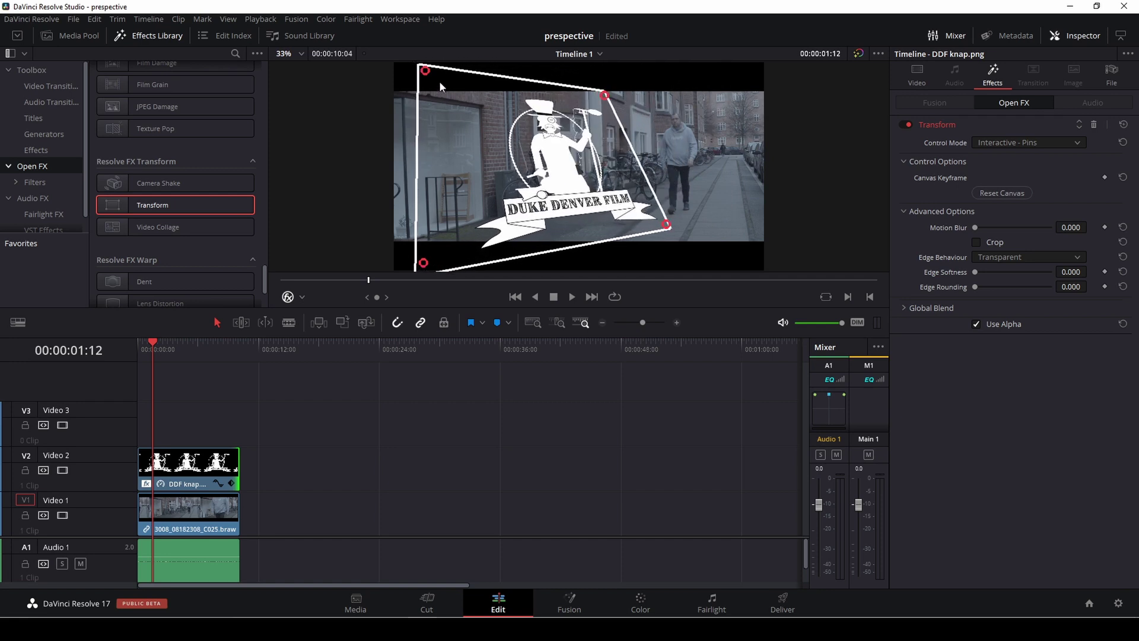
drag(425, 71, 408, 105)
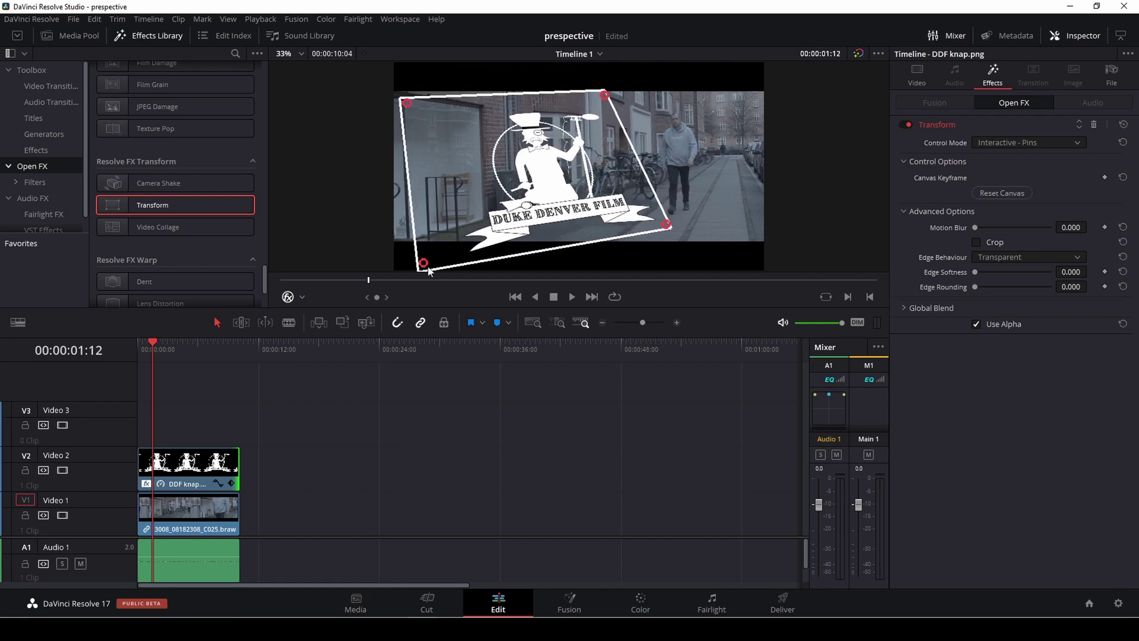
drag(425, 263, 413, 172)
drag(668, 225, 481, 173)
drag(606, 94, 479, 113)
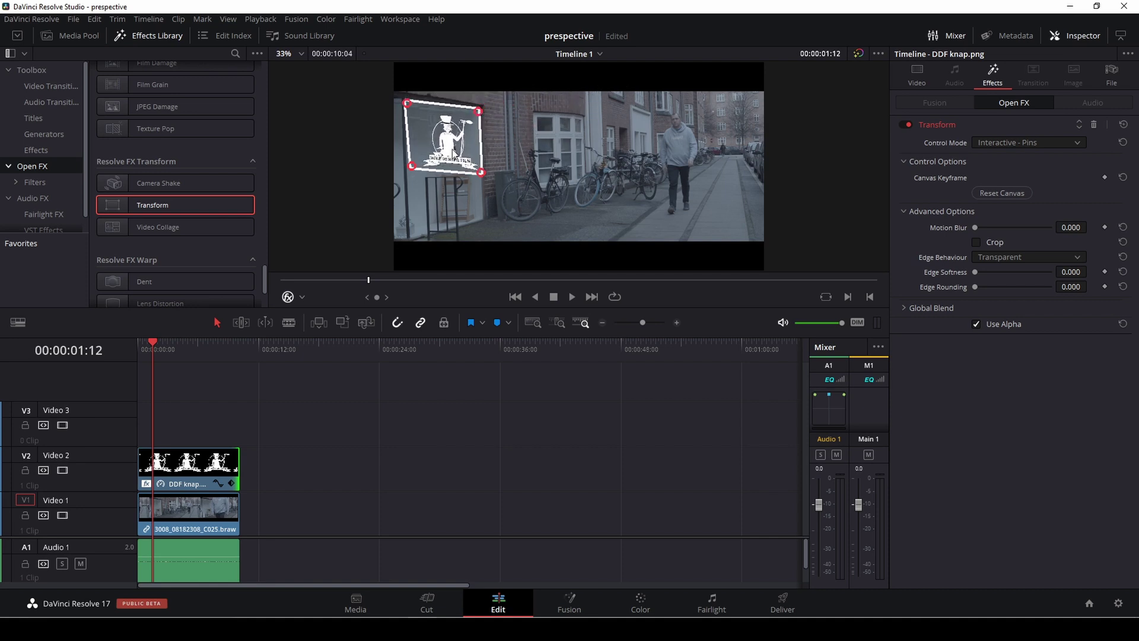
drag(414, 158, 411, 169)
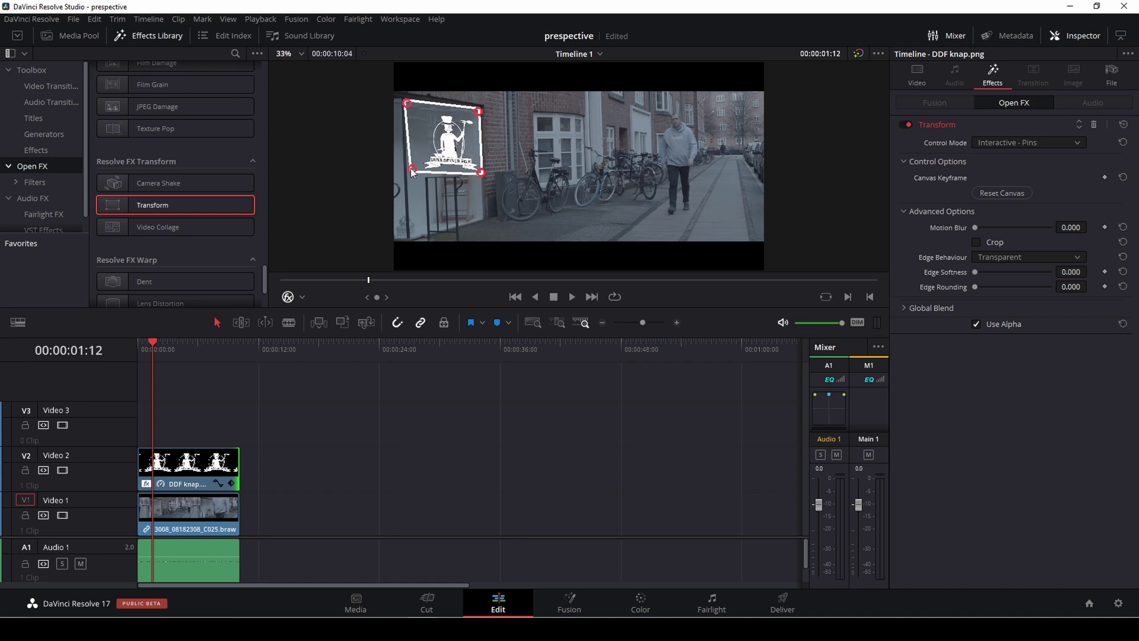
Set the Transform effect's control mode to Interactive - Canvas and show the Open FX overlay in the viewer.
click(303, 298)
click(333, 312)
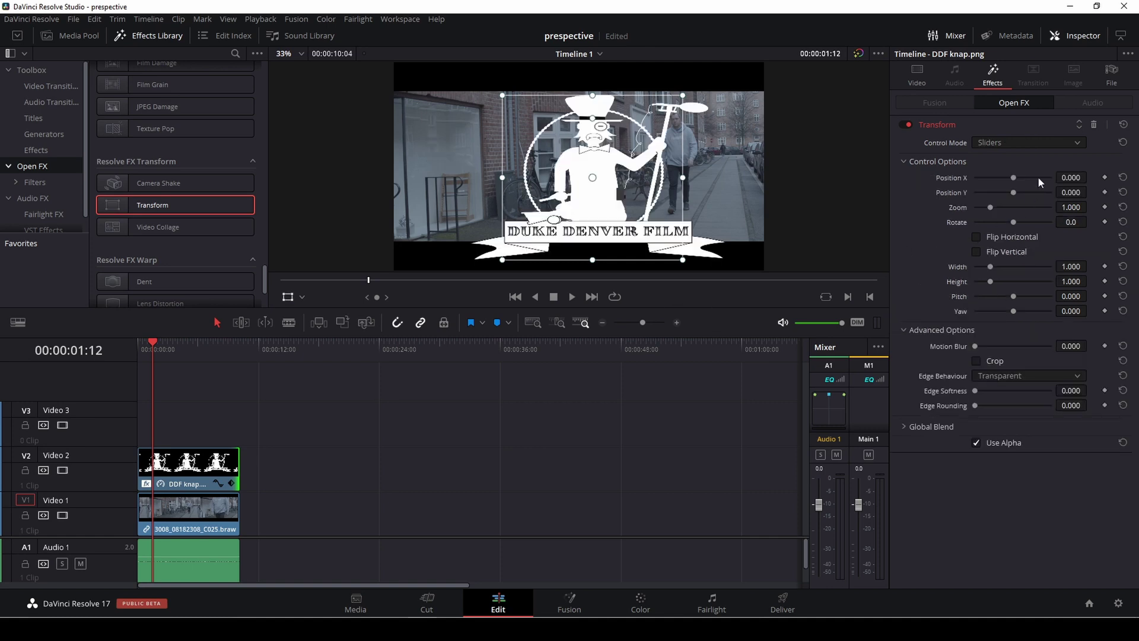
click(1038, 142)
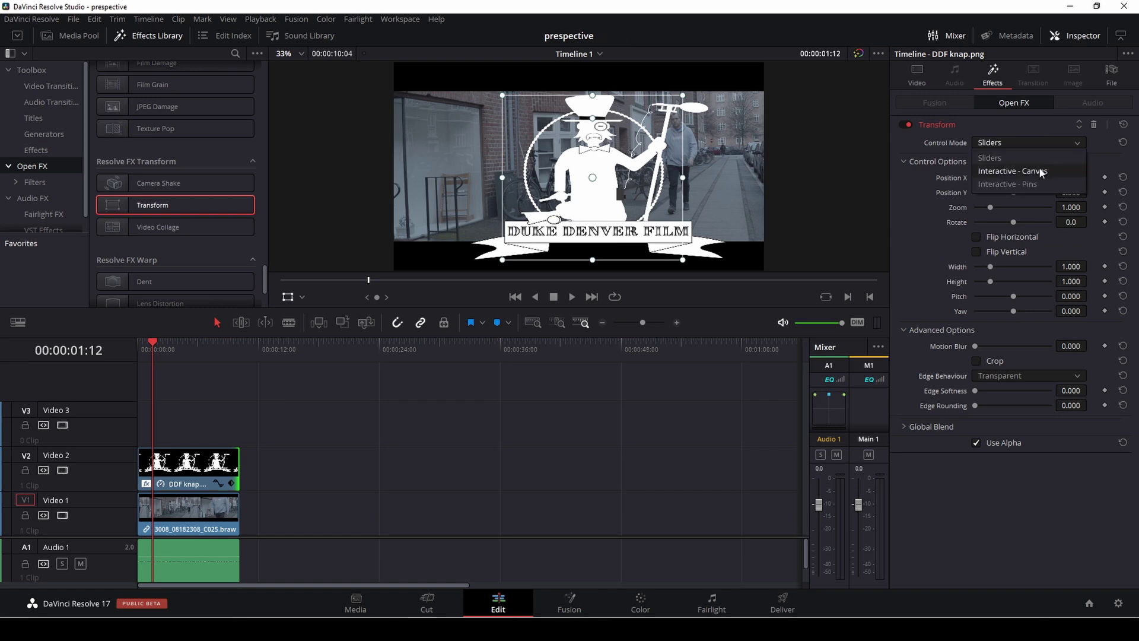
click(1039, 167)
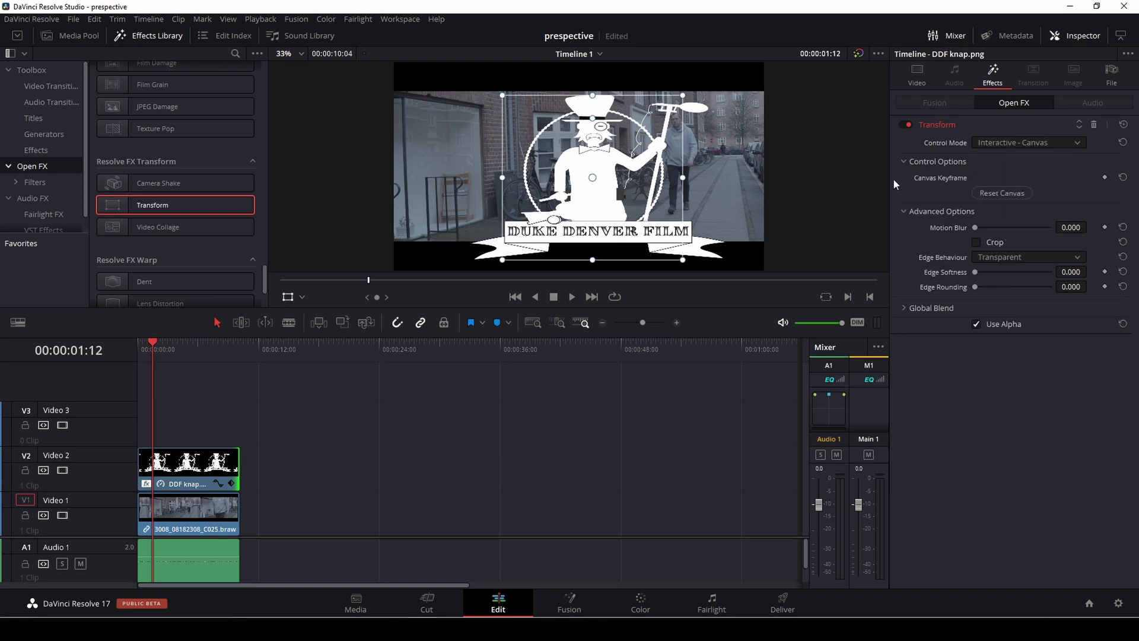
click(301, 296)
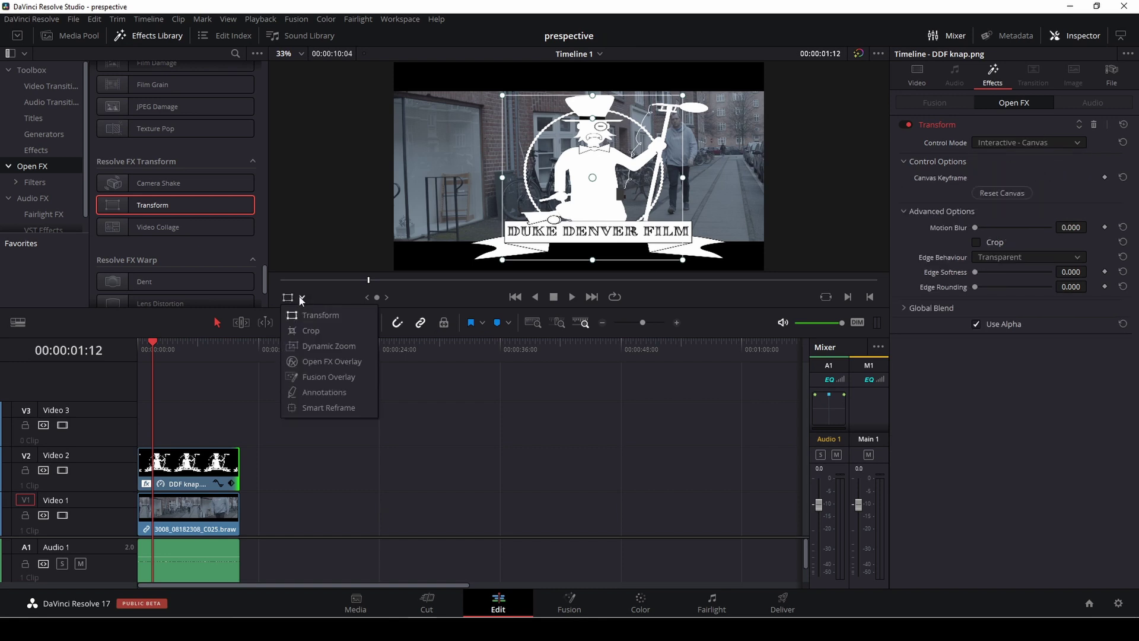
click(312, 362)
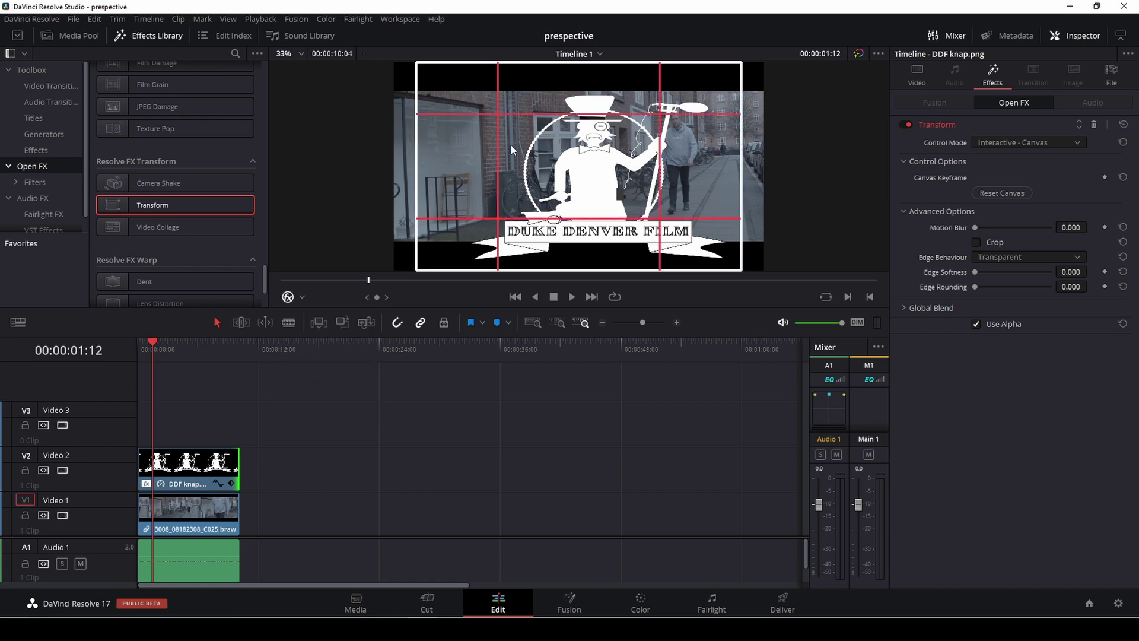
Move the logo's canvas over the shop window and reshape its corners to match the window's perspective.
drag(565, 149, 405, 127)
drag(486, 153, 392, 128)
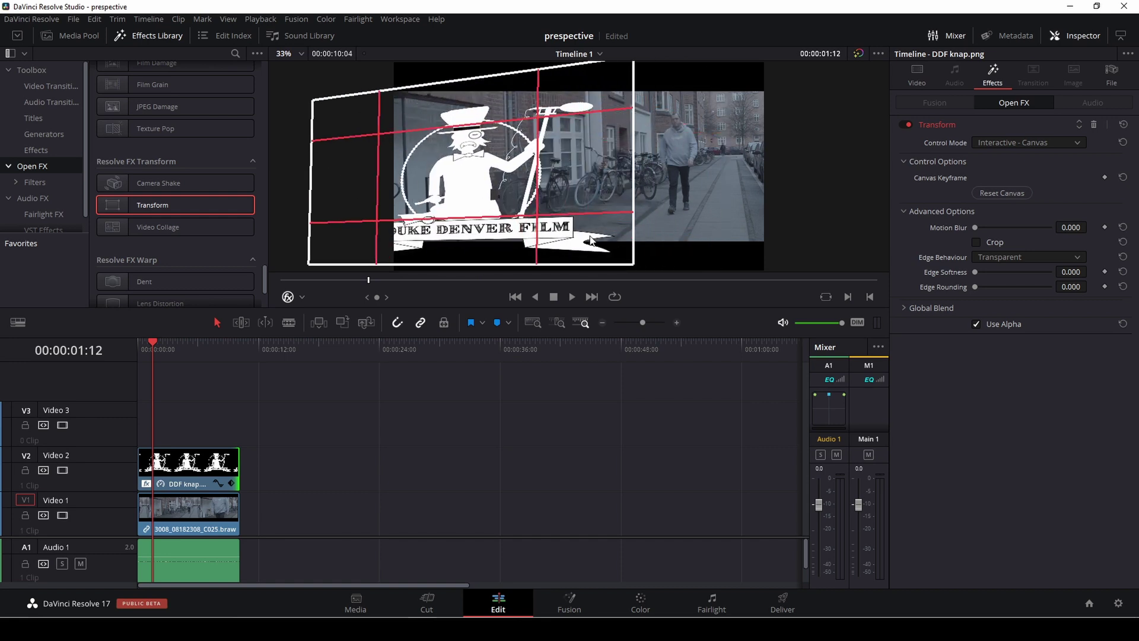
drag(632, 262, 491, 115)
scroll(598, 66, down, 2)
drag(348, 110, 427, 110)
drag(346, 250, 431, 180)
drag(491, 211, 490, 170)
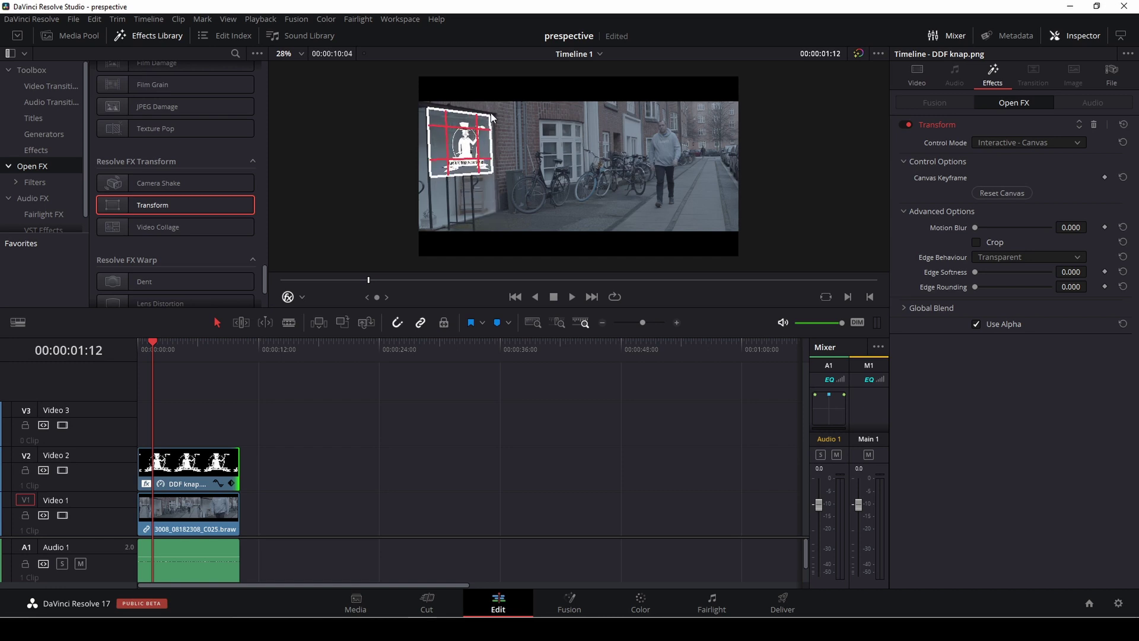
scroll(488, 119, up, 3)
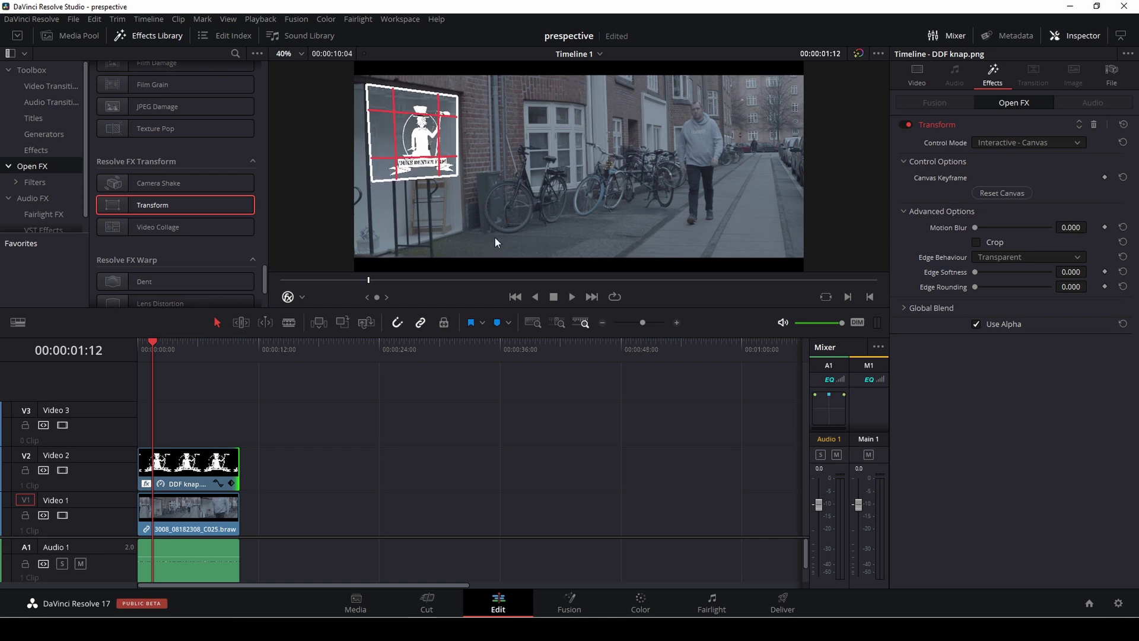
Switch the viewer to the Transform overlay and select the street clip on Video 1.
click(302, 297)
click(319, 309)
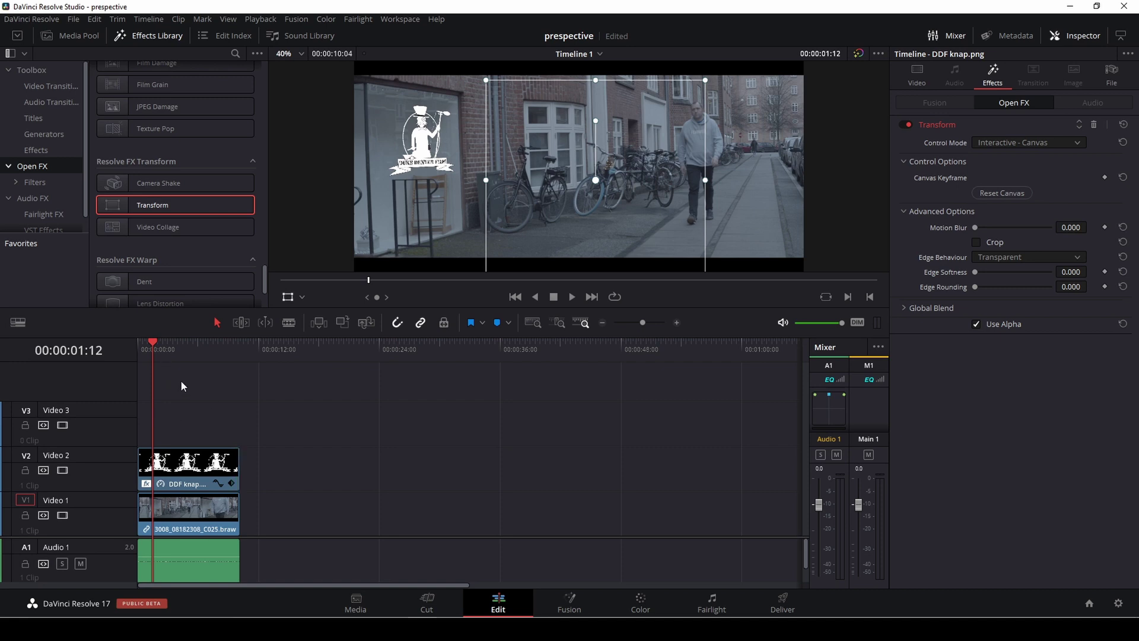
click(303, 296)
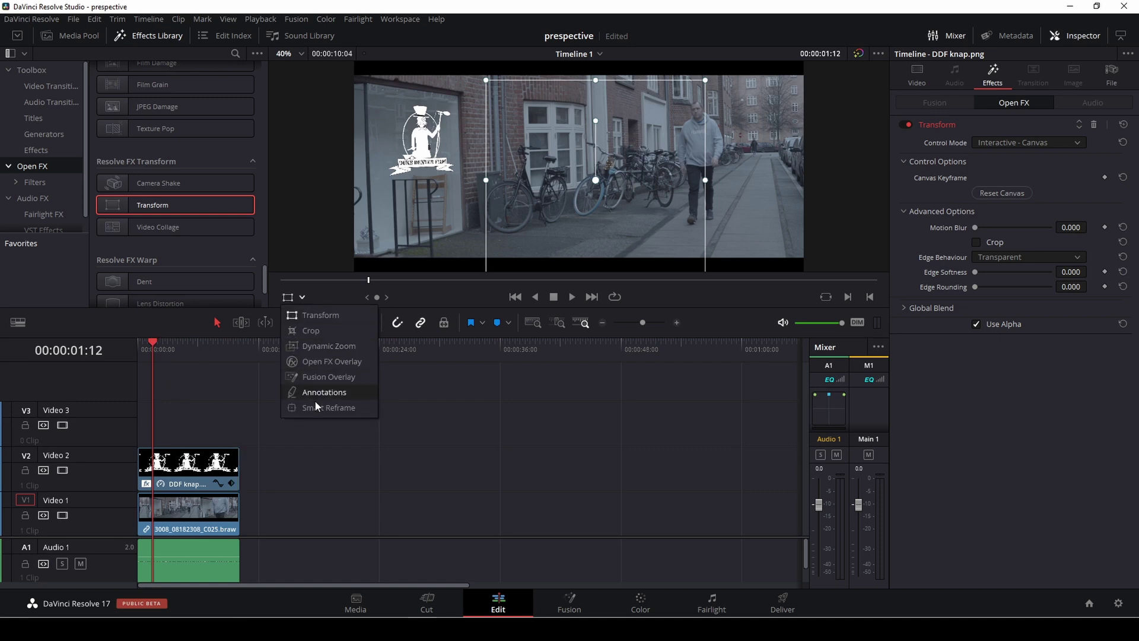
click(322, 333)
click(298, 297)
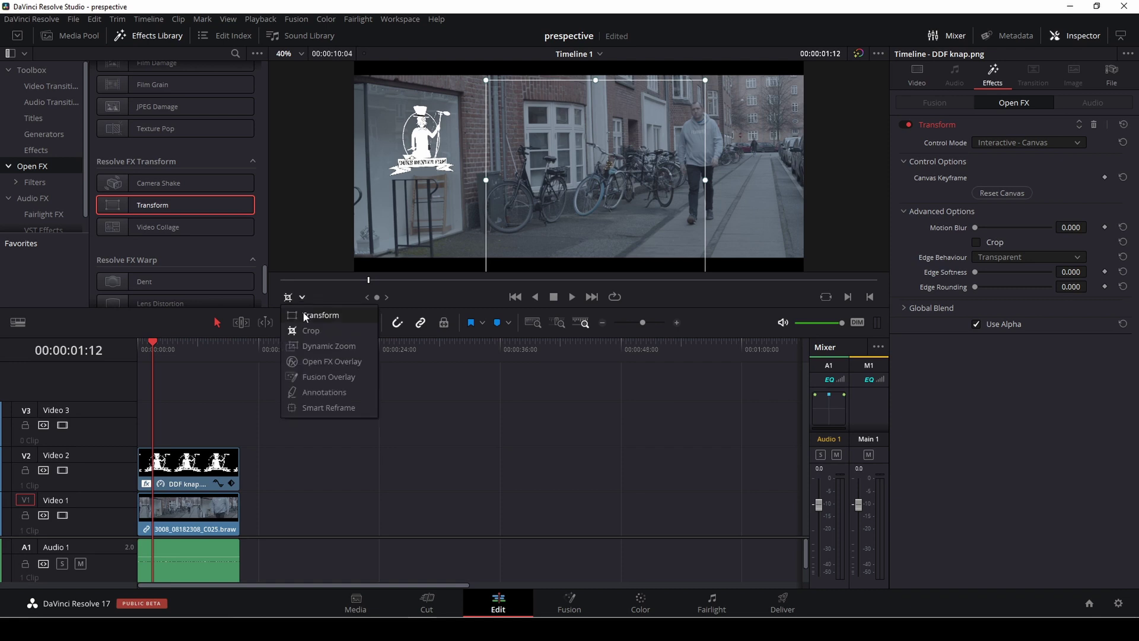
click(304, 312)
click(210, 510)
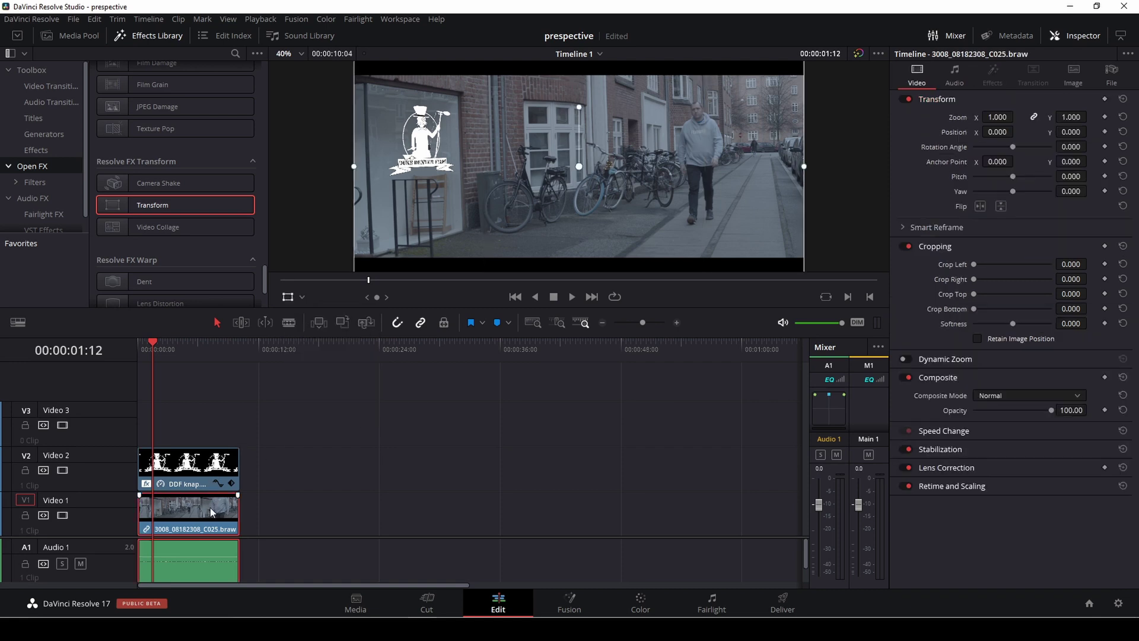
scroll(409, 209, down, 2)
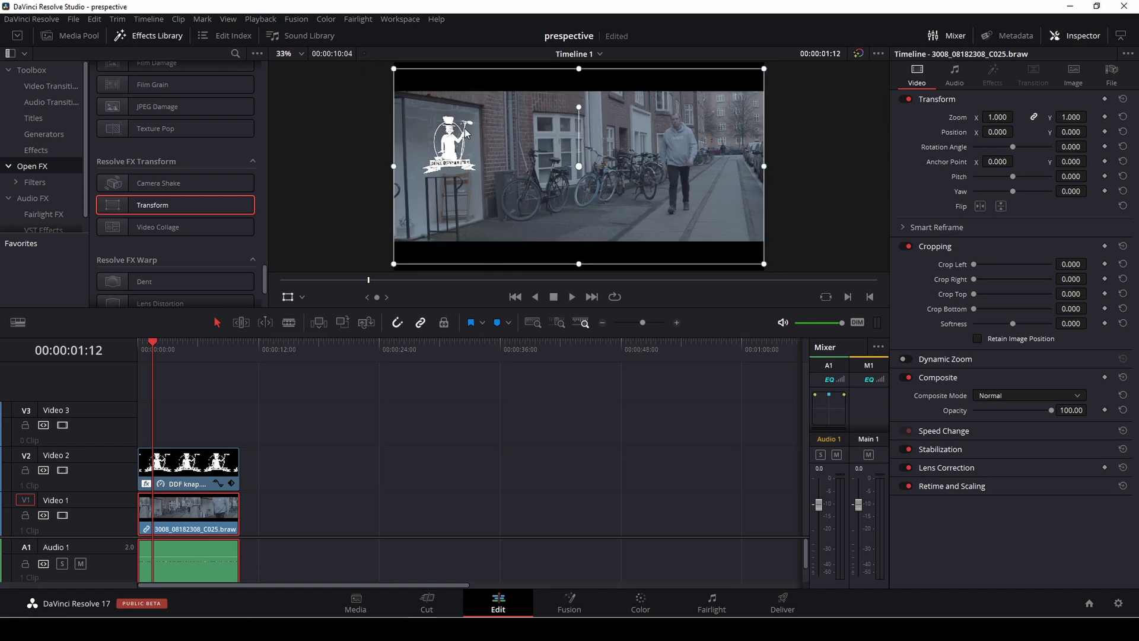
Lower the opacity of the DDF knap.png logo clip on Video 2 to 41.98.
click(188, 484)
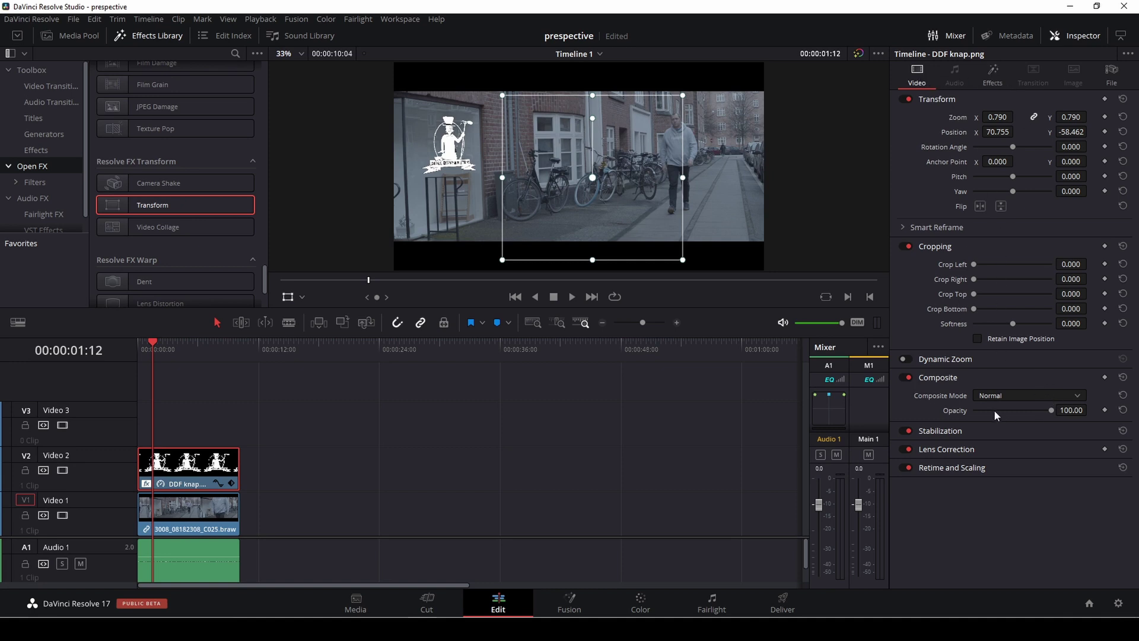
drag(1051, 411, 1007, 411)
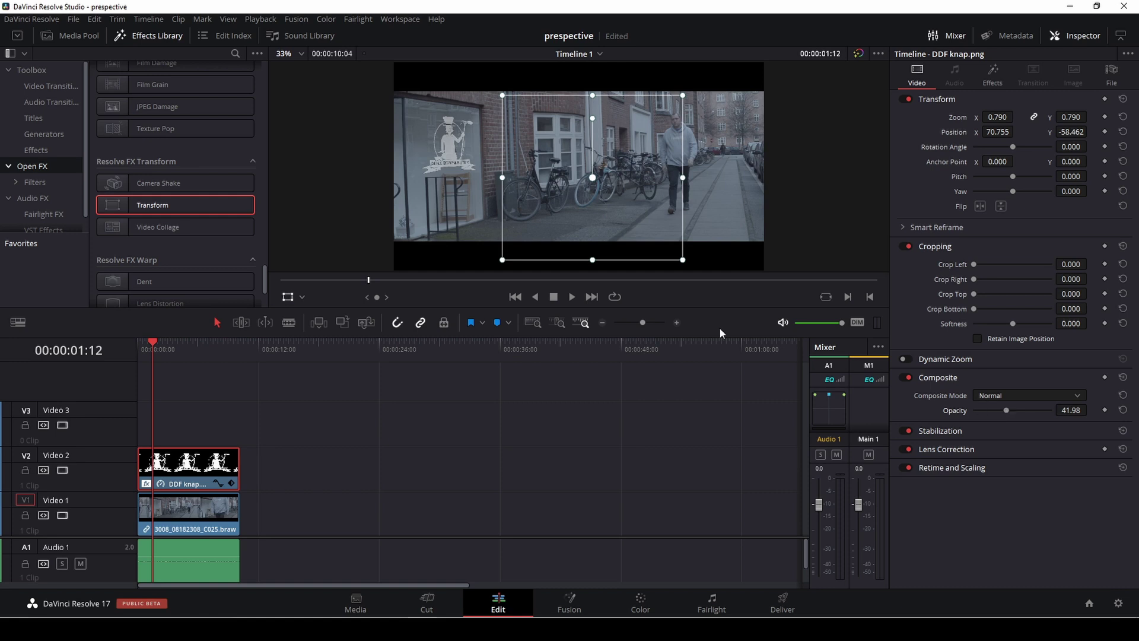
click(243, 426)
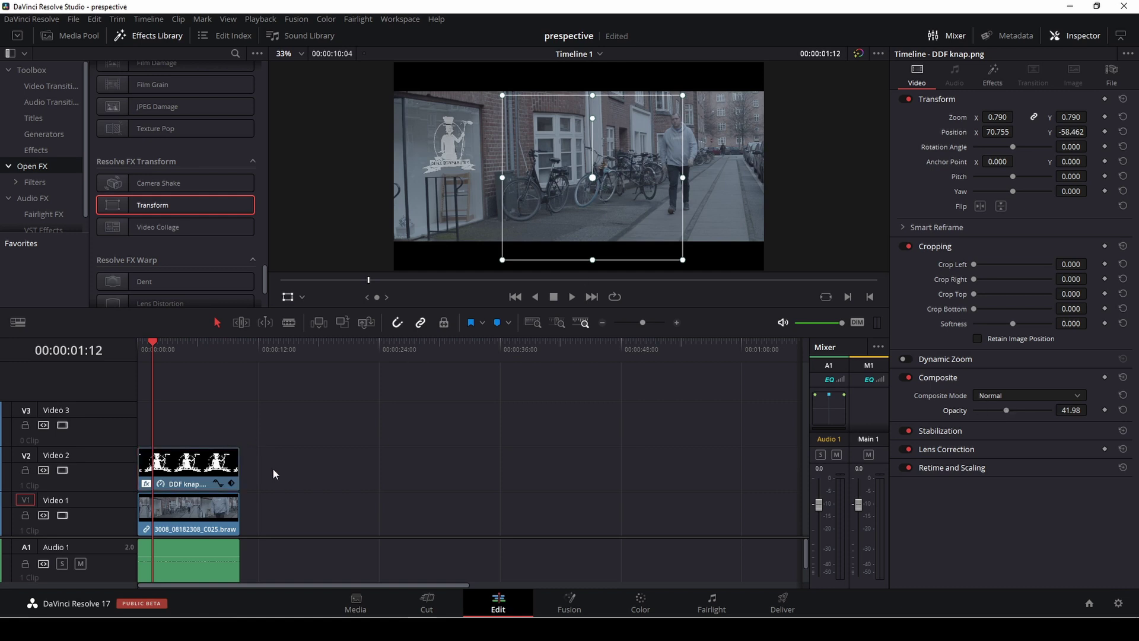
Play the timeline from the start to review the semi-transparent logo as the man walks past the shop window.
key(Home)
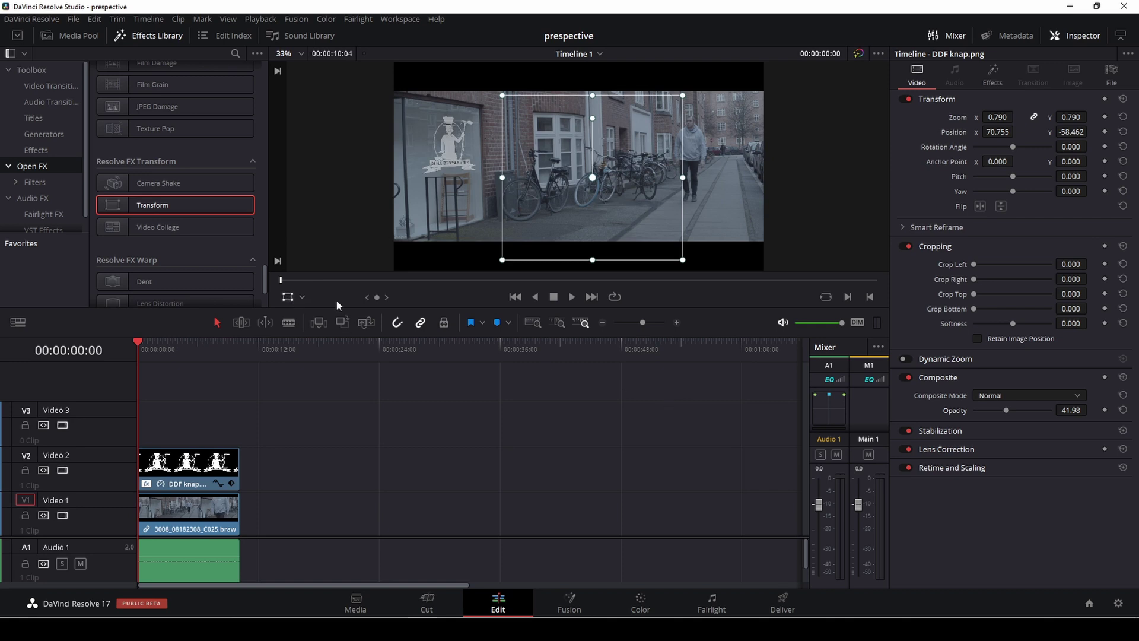
click(171, 508)
key(space)
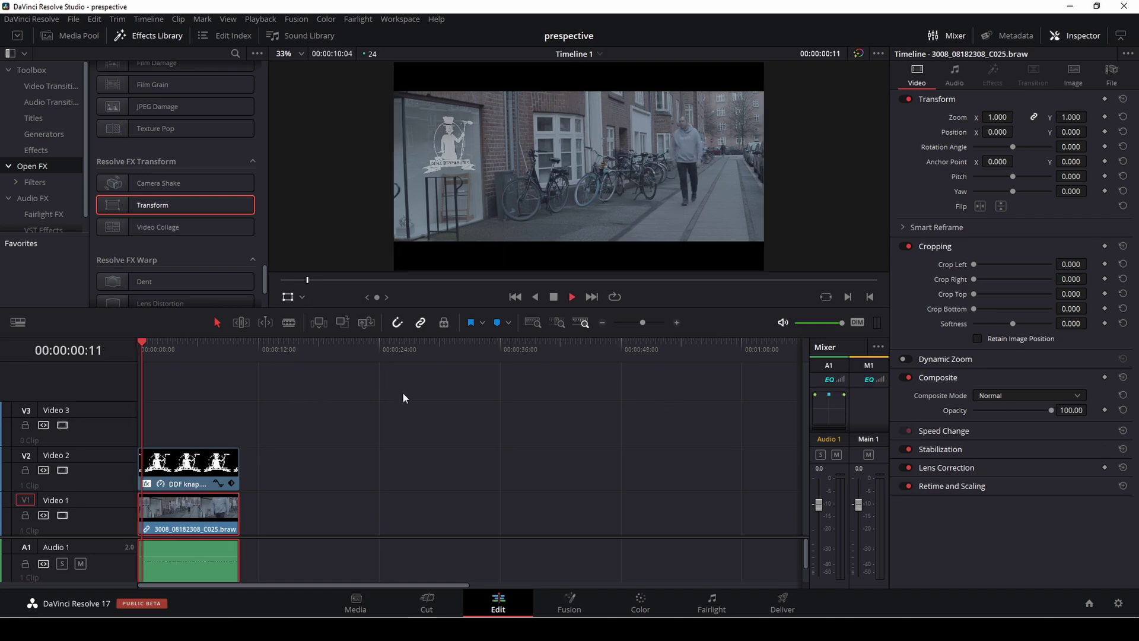
key(j)
key(space)
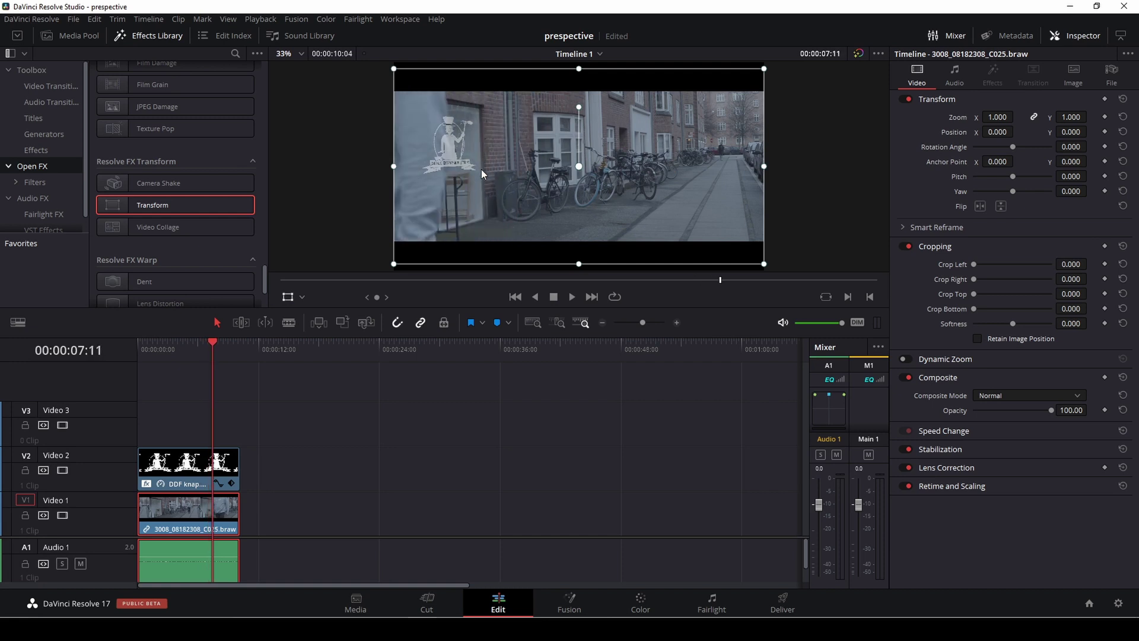
Split the street clip on Video 1 at 00:00:06:10, just before the man reaches the logo.
key(shift+Left)
key(shift+Left)
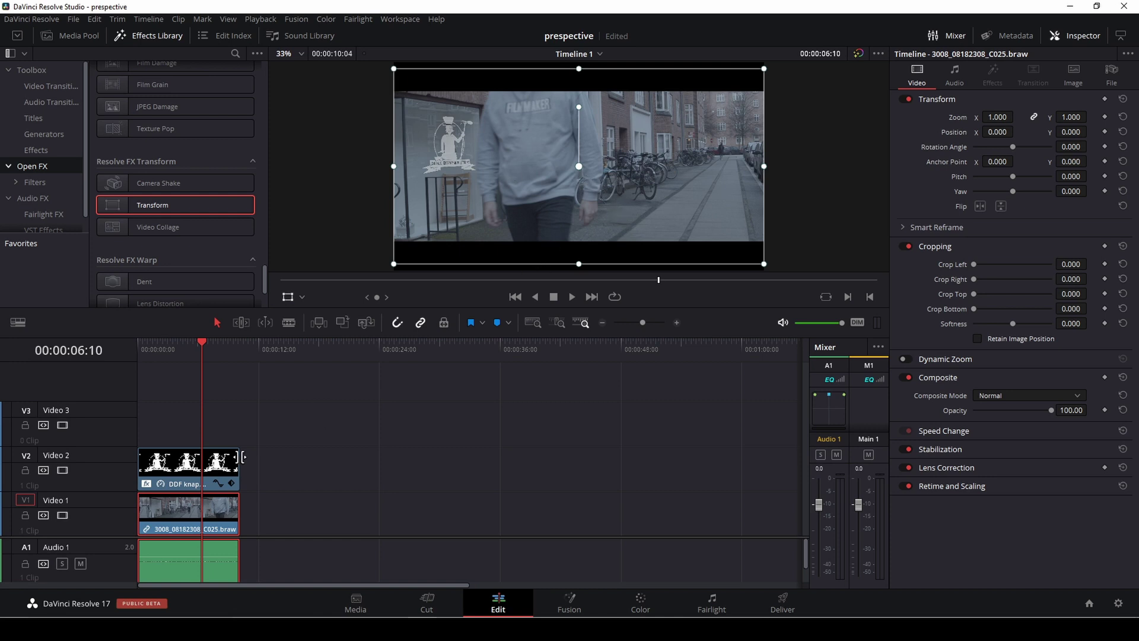
mouse_move(225, 506)
key(b)
click(203, 517)
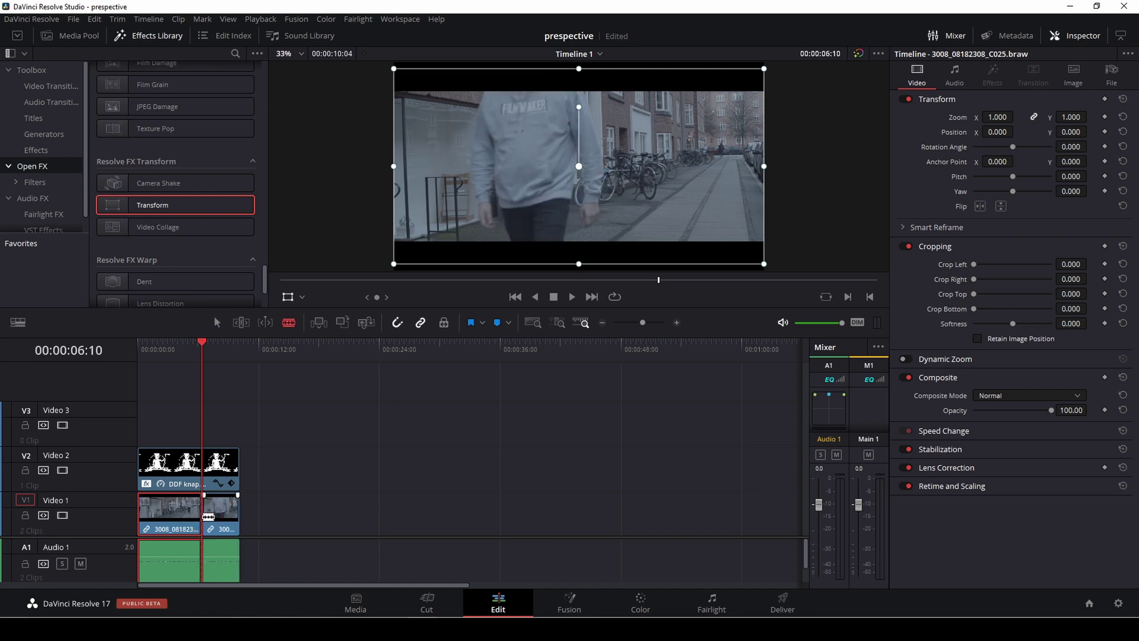
key(a)
Duplicate the second street segment to an empty area further along Video 2 and set the copy's clip color to orange.
click(223, 506)
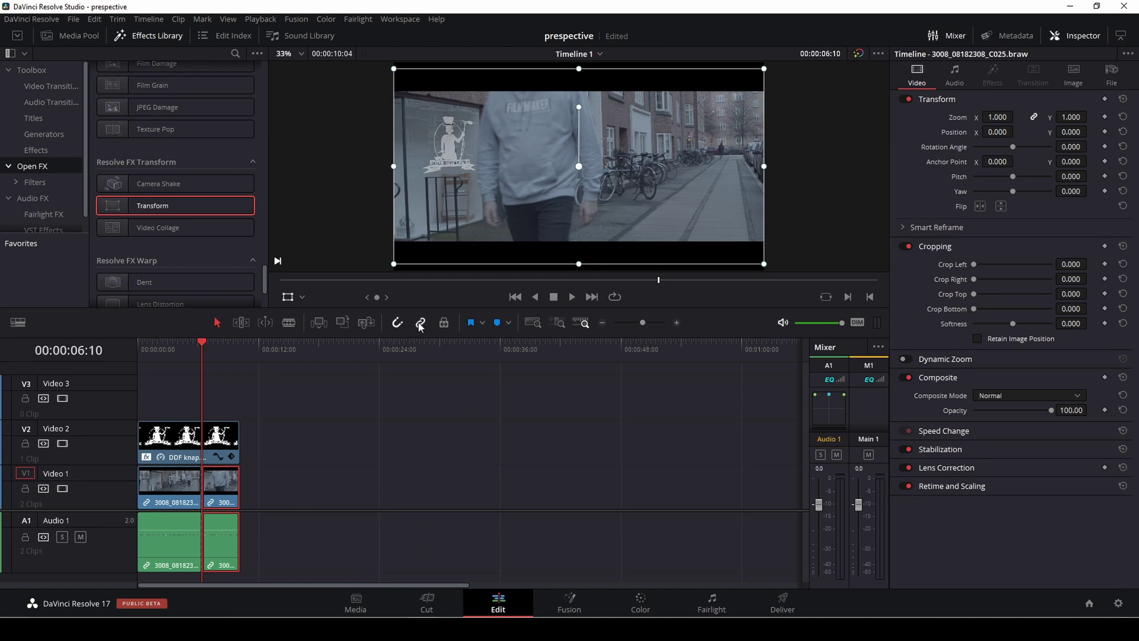
click(307, 514)
drag(223, 485, 290, 446)
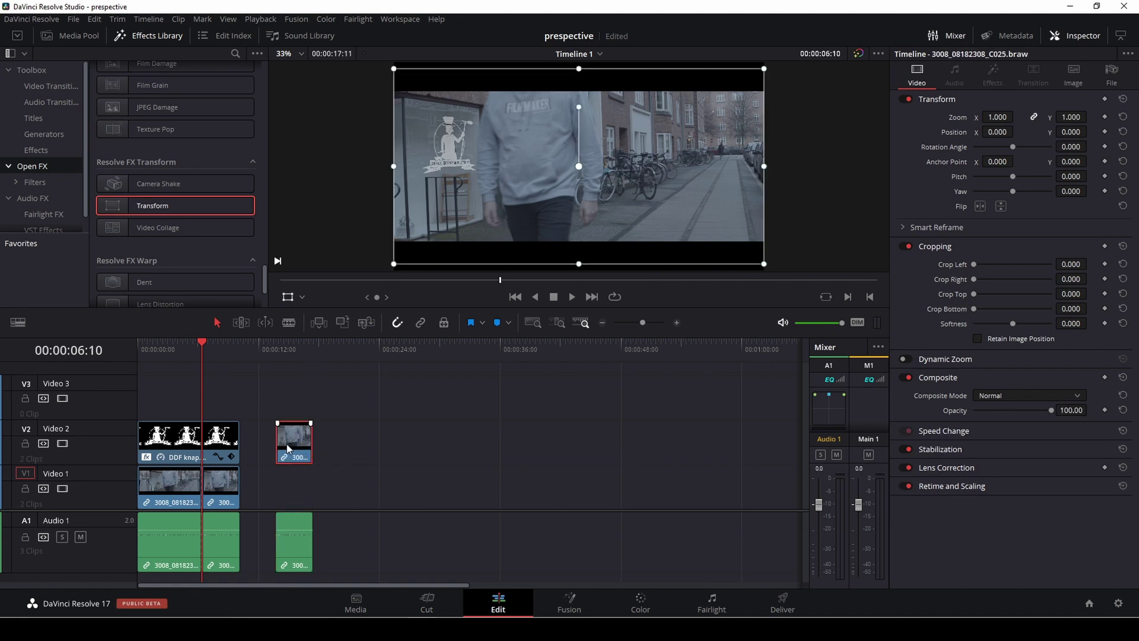
right_click(287, 445)
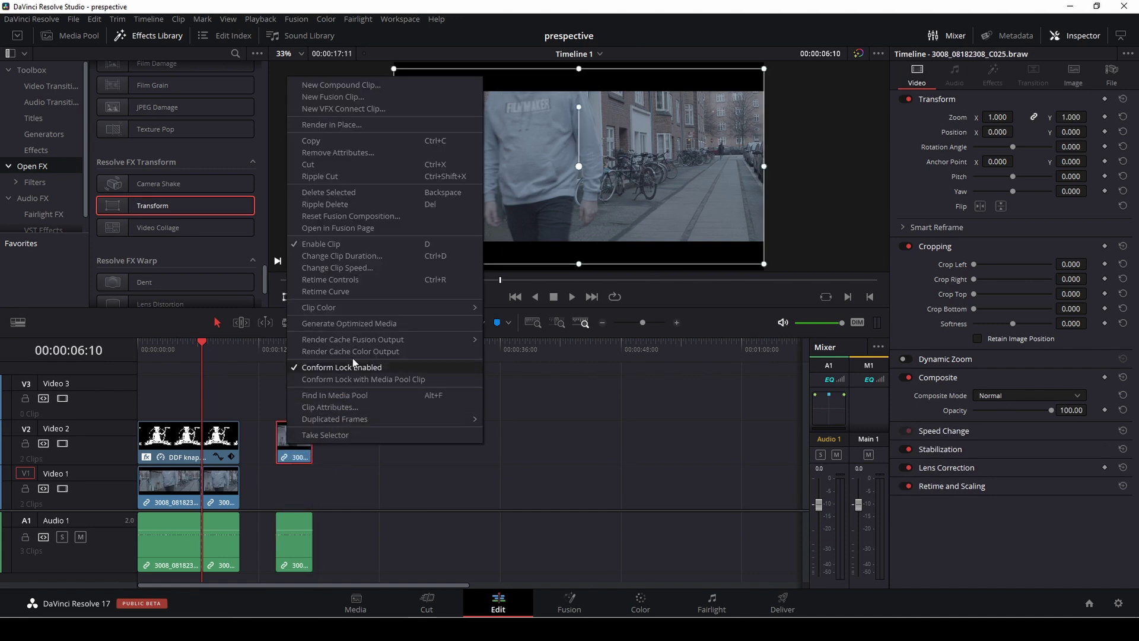
mouse_move(354, 307)
click(514, 327)
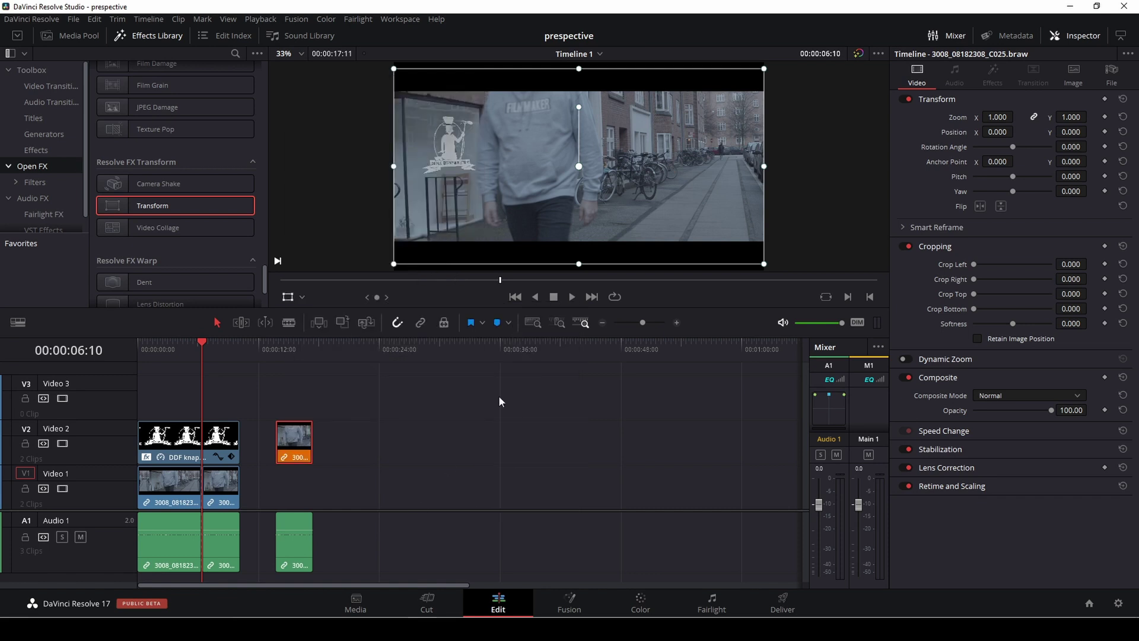
Open the orange copy on the Color page, bring up Magic Mask and show its list of body features.
click(290, 362)
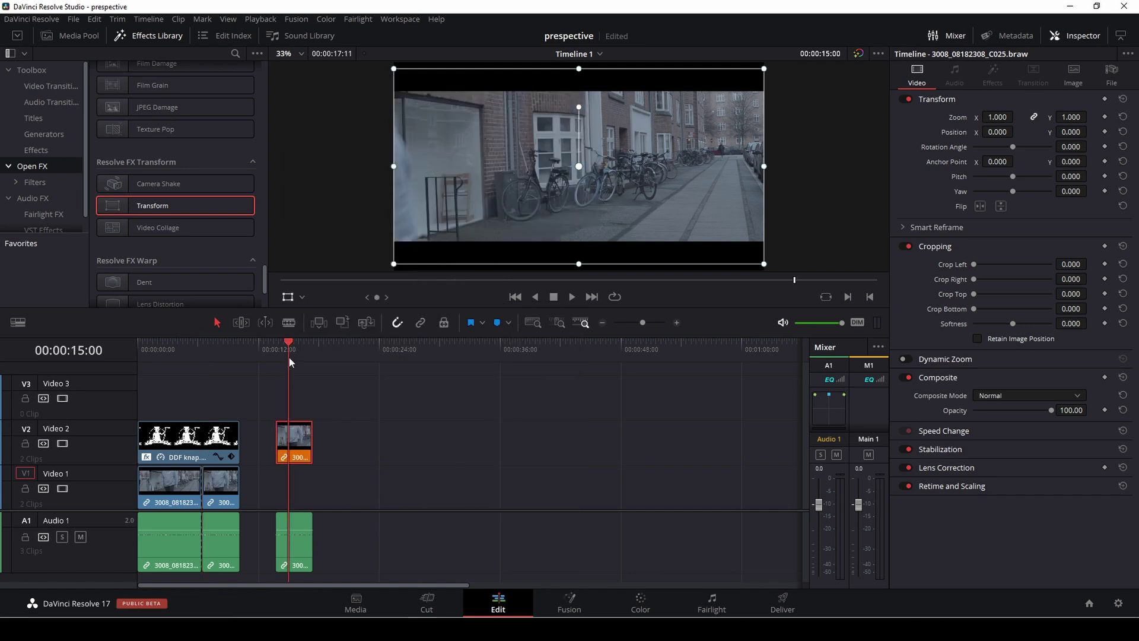
click(639, 603)
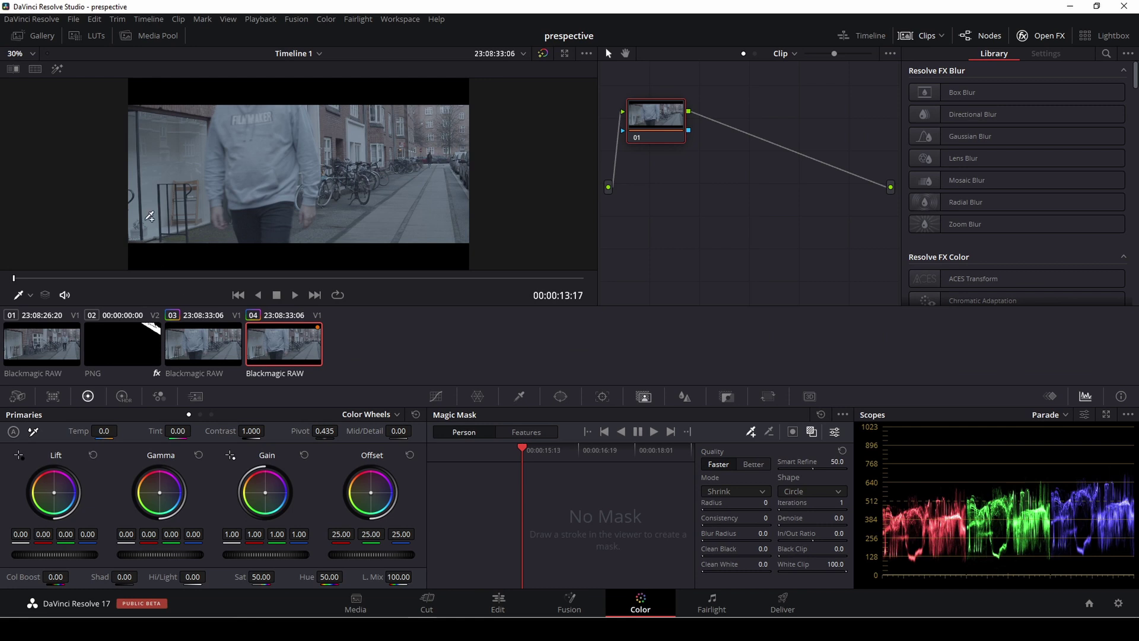
click(561, 396)
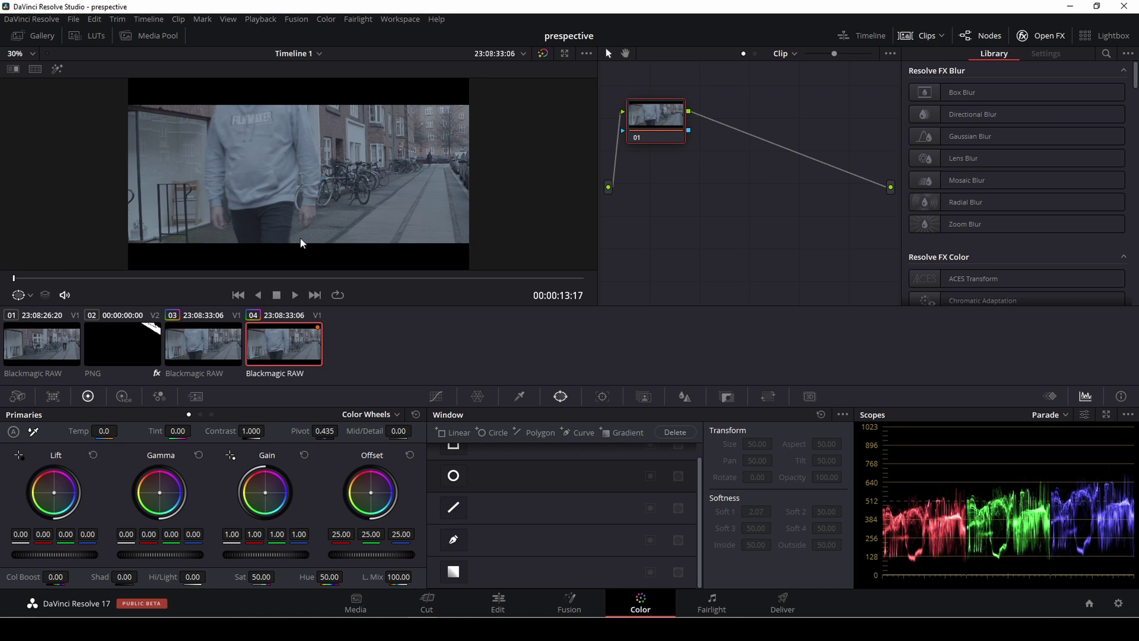
click(644, 398)
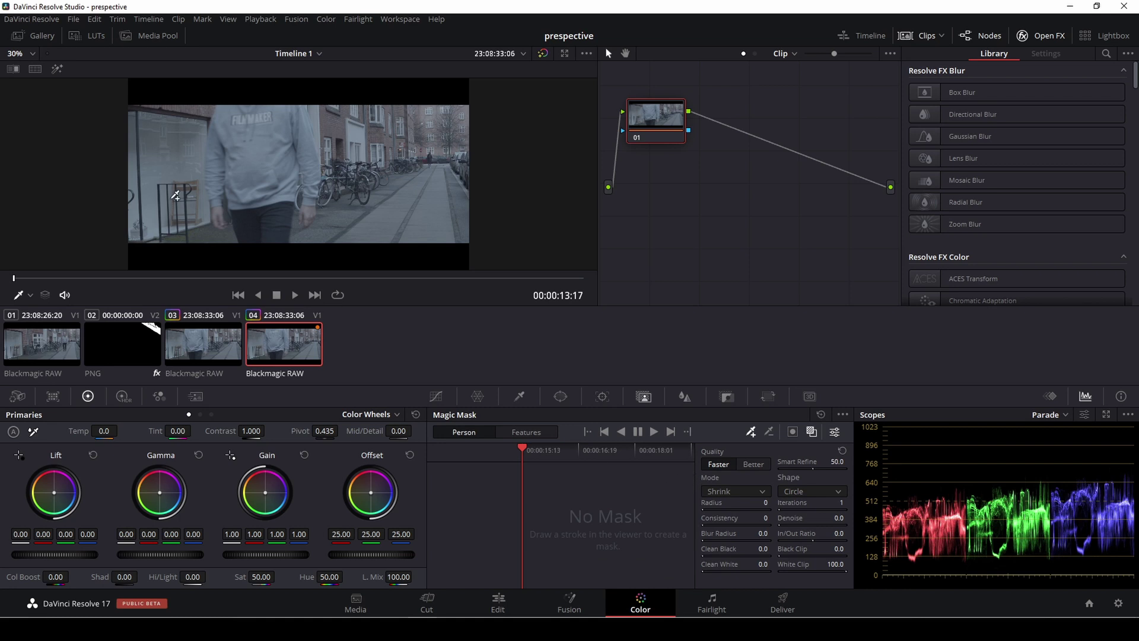
click(515, 433)
click(507, 454)
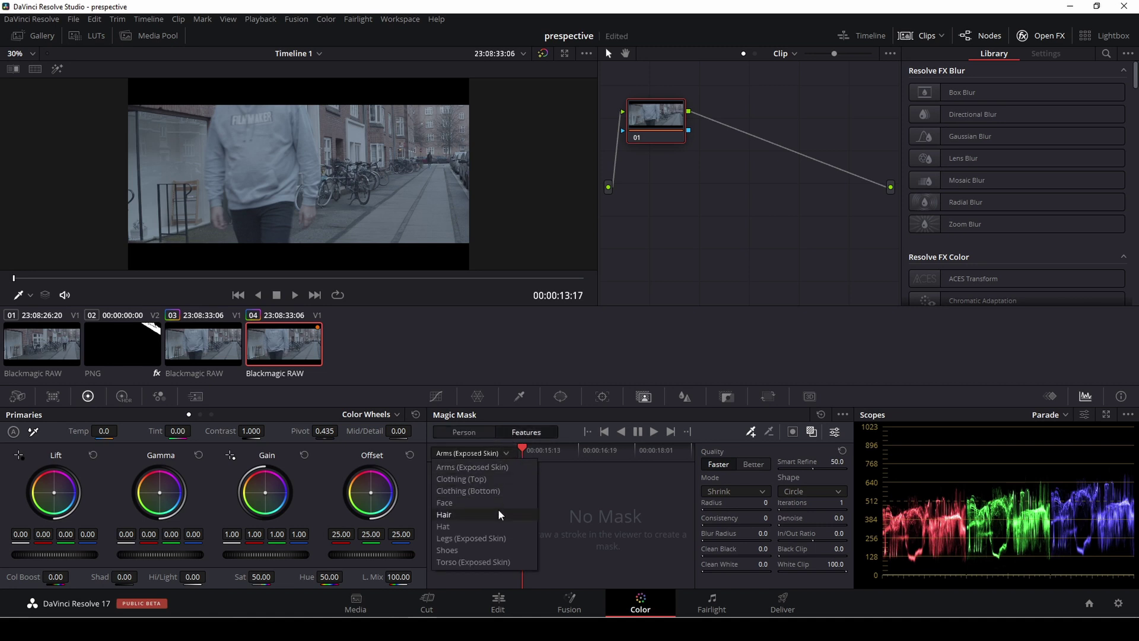
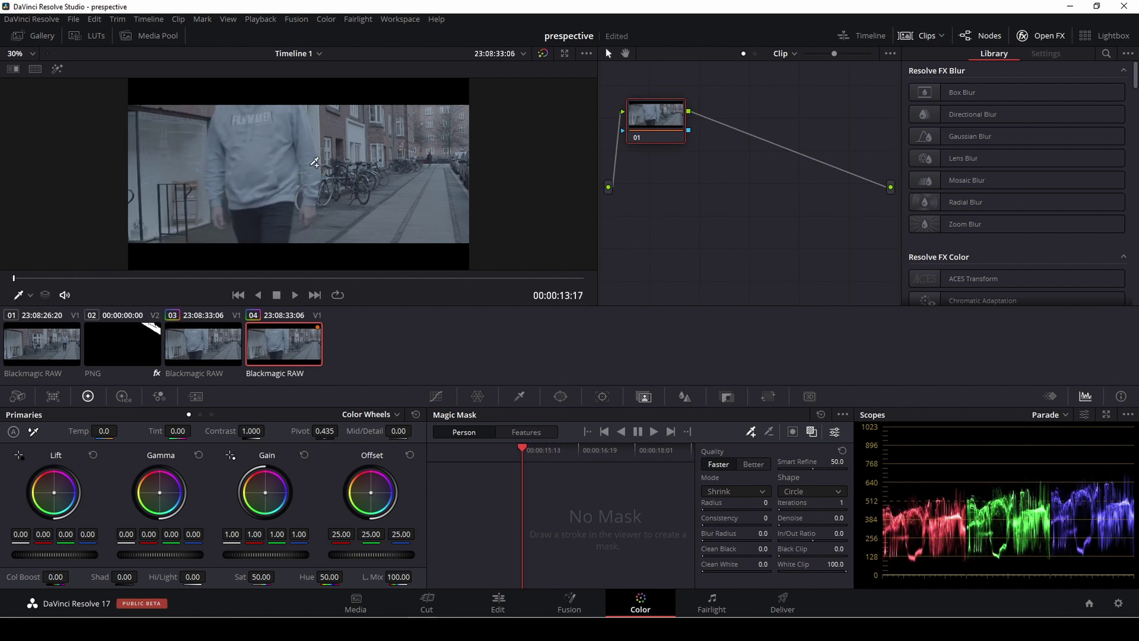
Mask the man with a Magic Mask person stroke on his sleeve at the clip's start and track it forward.
drag(304, 114, 310, 146)
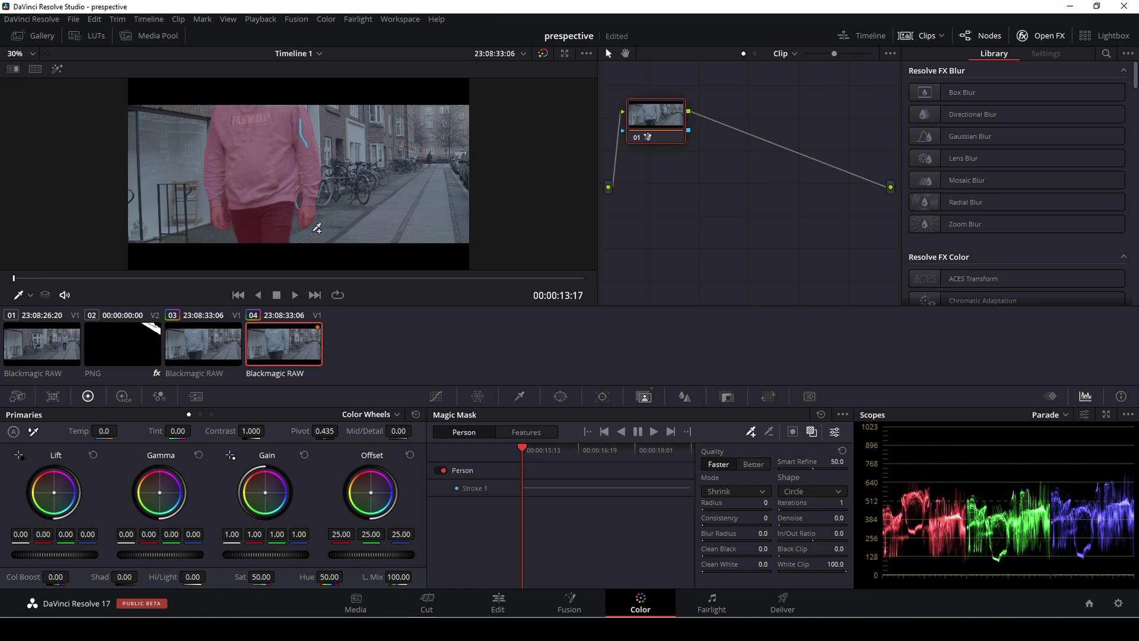
scroll(323, 190, up, 3)
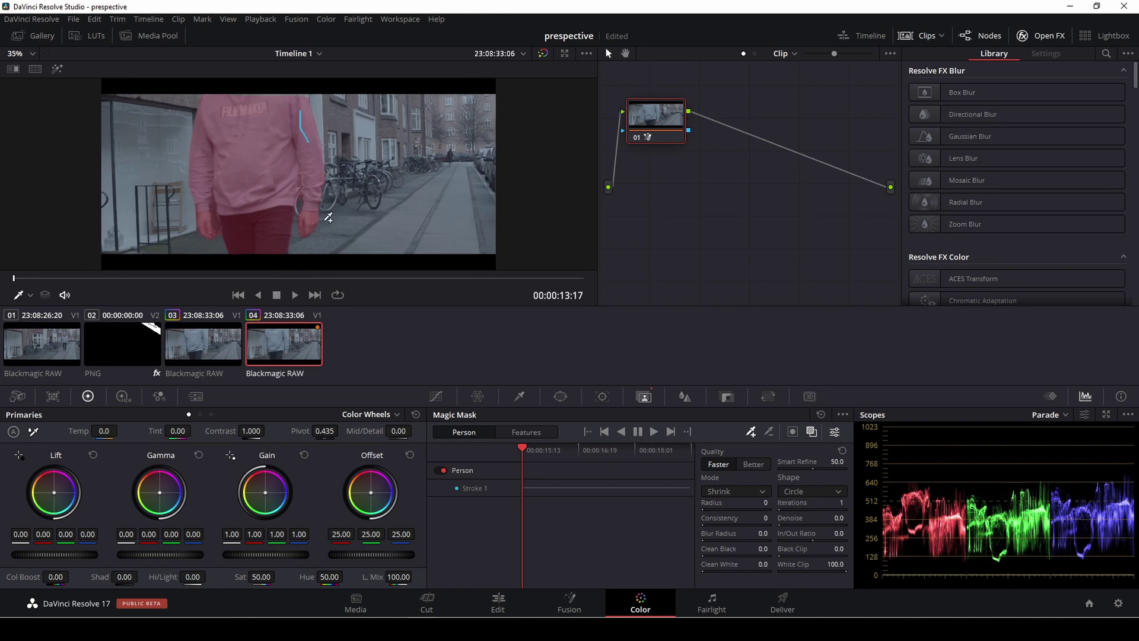
scroll(325, 212, down, 1)
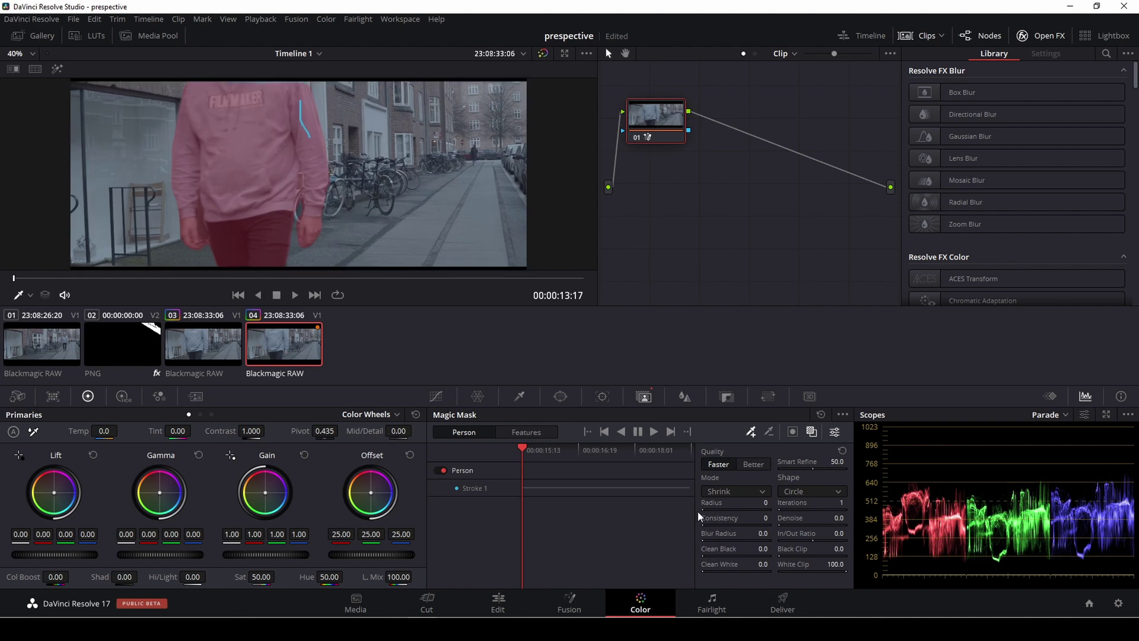
click(653, 432)
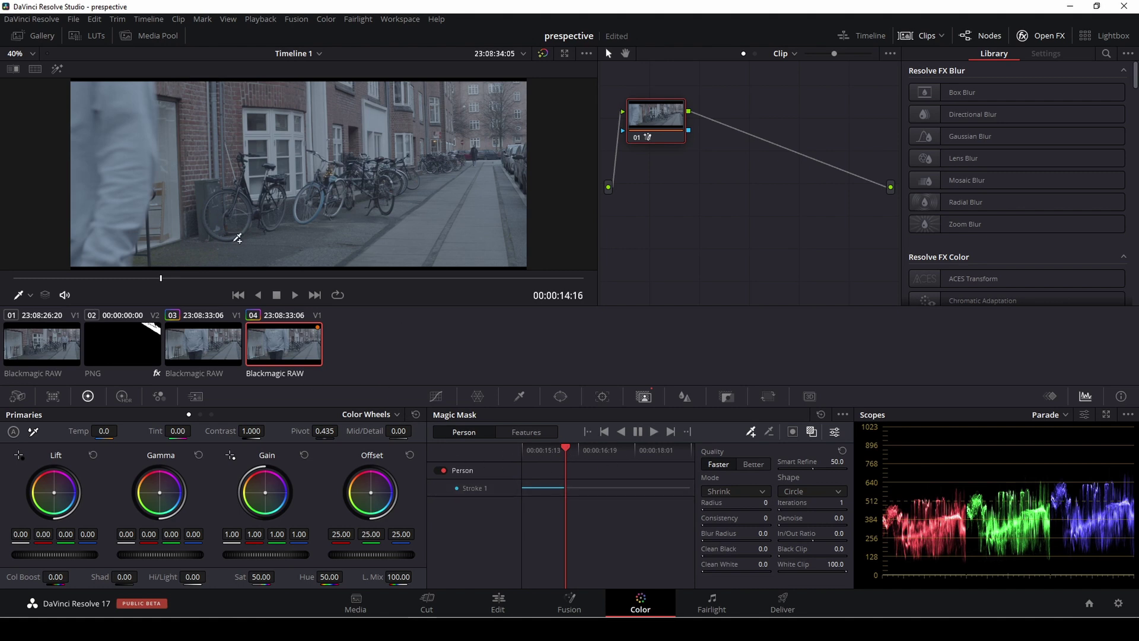
Add a second person stroke along the man's arm at 00:00:14:16 and track the mask forward.
drag(134, 139, 125, 214)
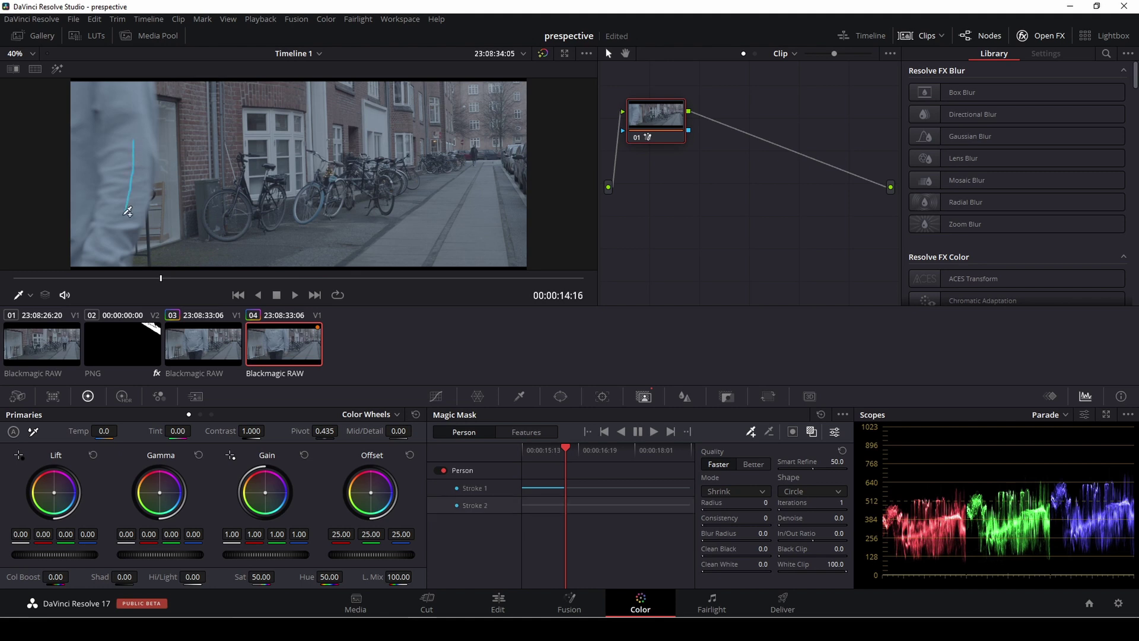
click(510, 509)
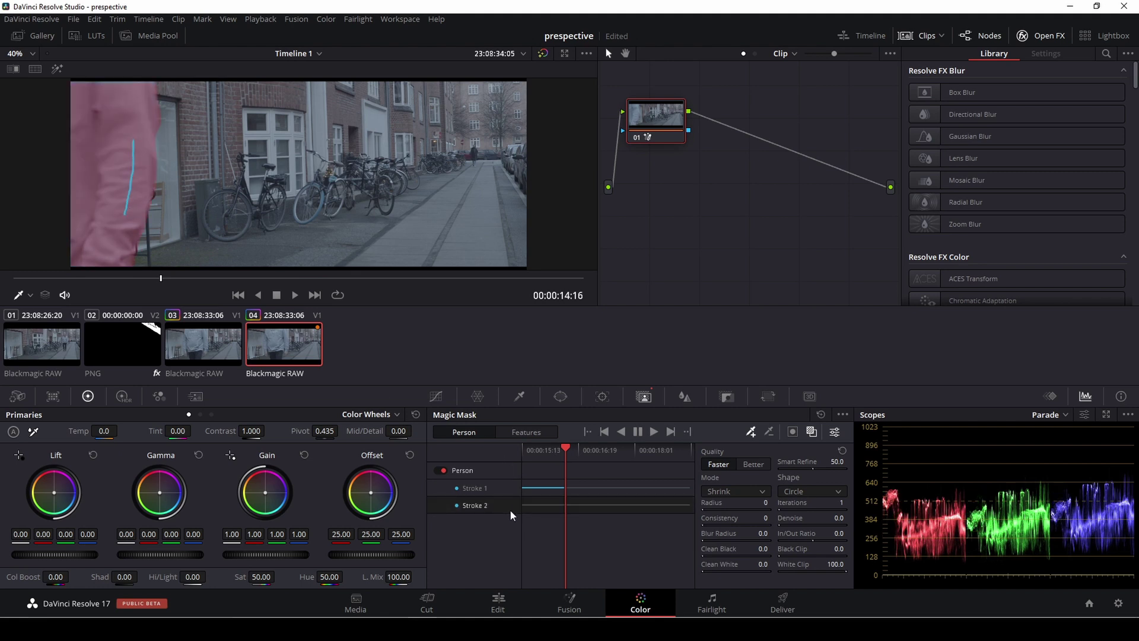
click(653, 431)
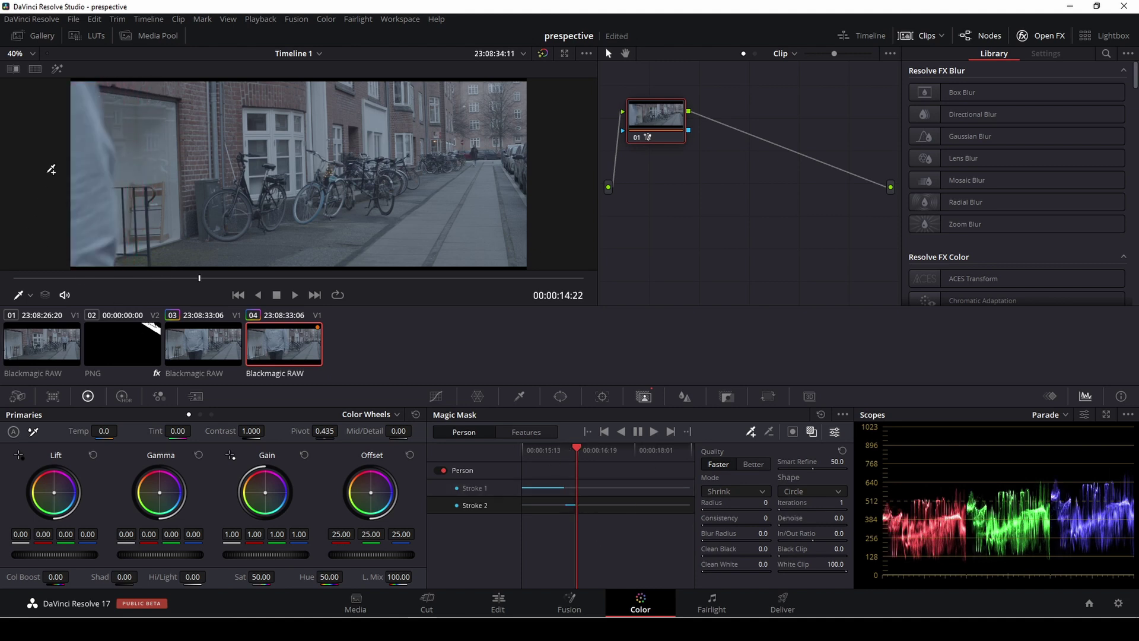
Add person strokes on the man's remaining visible sleeve at 00:00:14:22 and 00:00:14:23, tracking each one forward.
drag(87, 165, 101, 240)
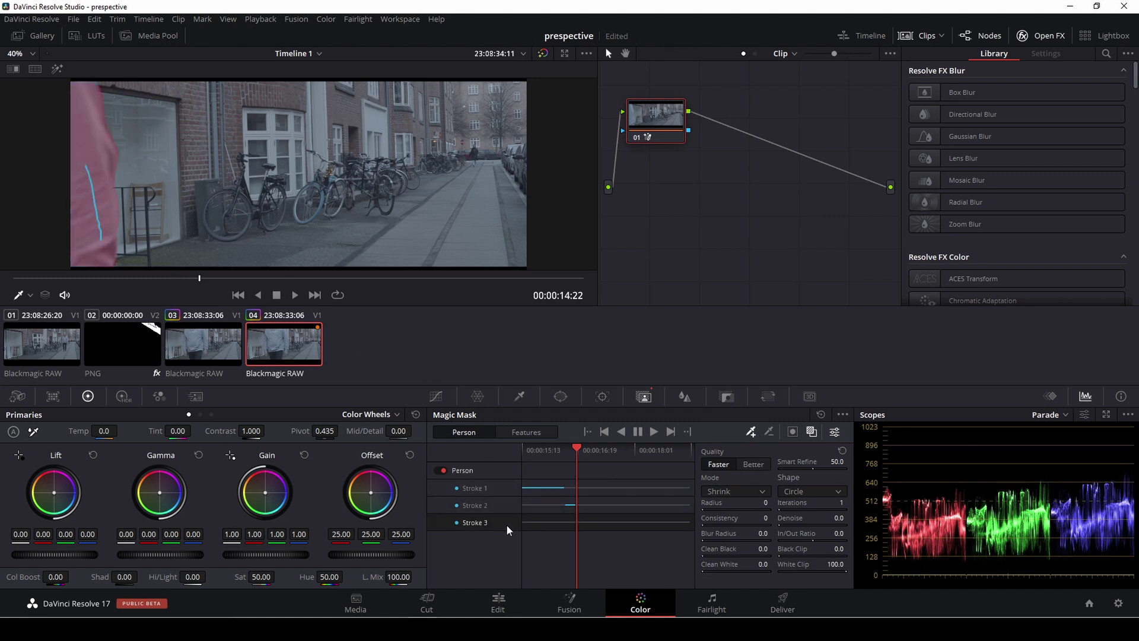
click(657, 432)
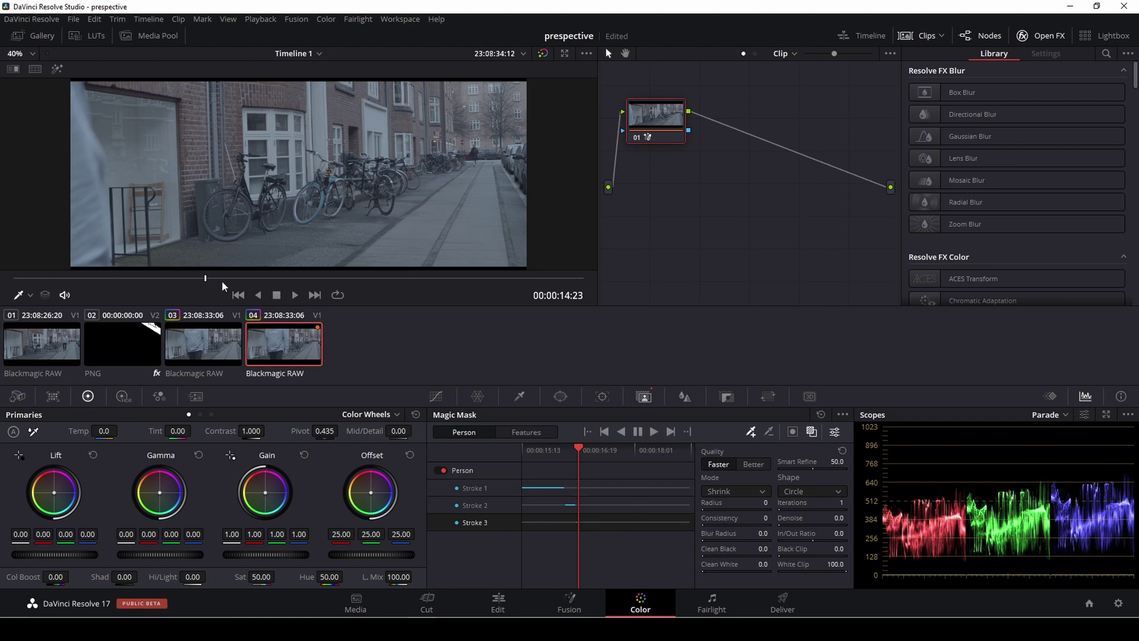
drag(87, 205, 102, 240)
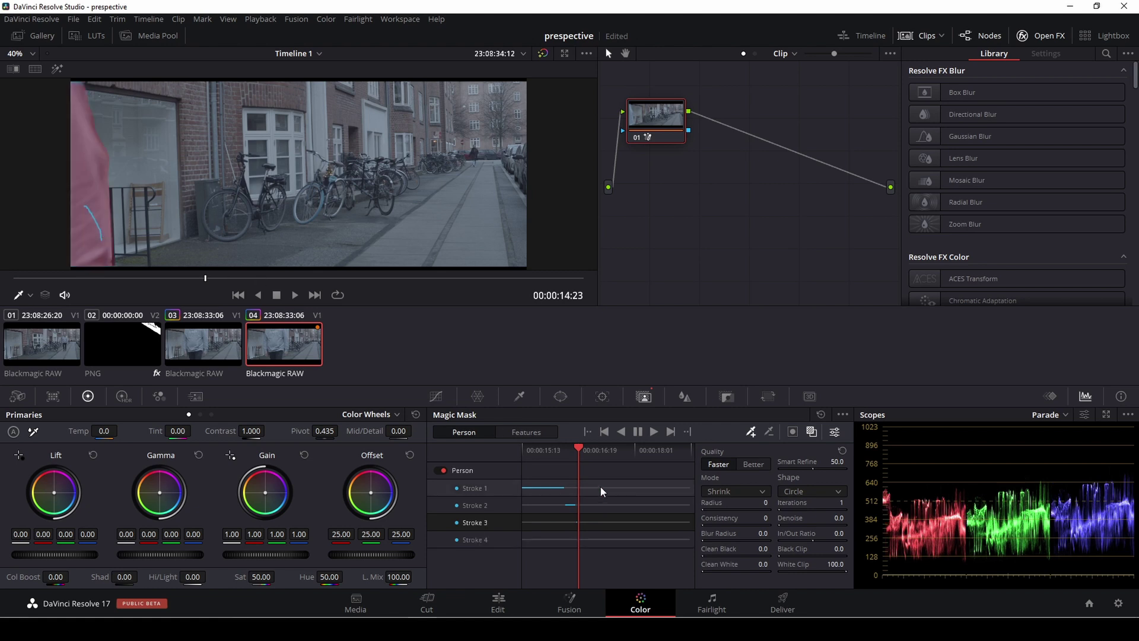
click(655, 432)
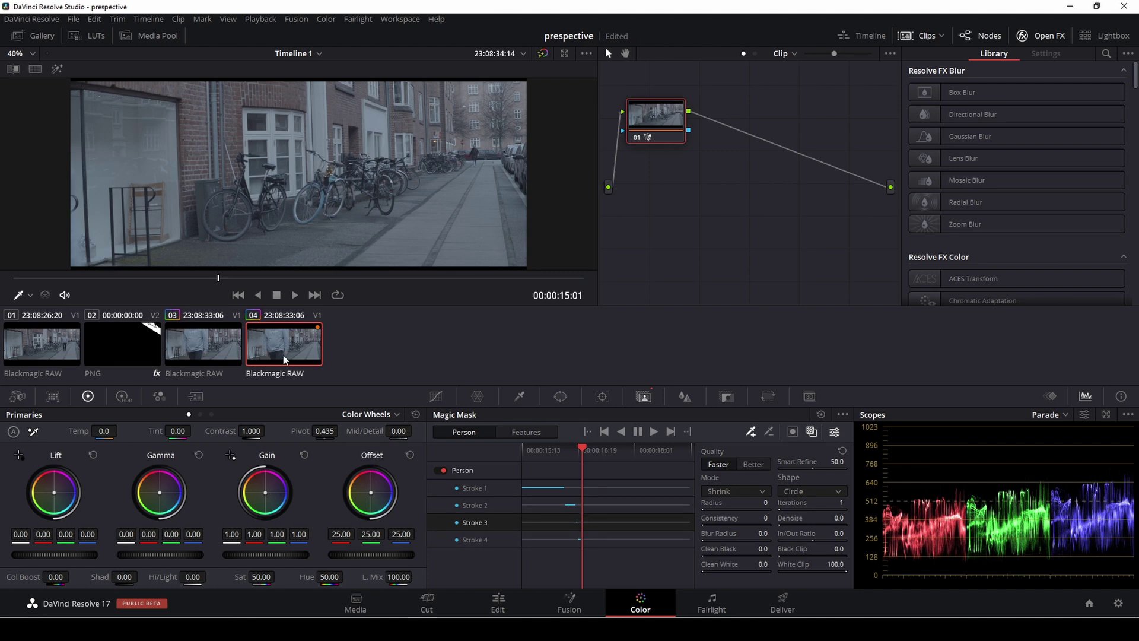
Check the mask at the clip's start, then add an alpha output and connect node 01's alpha to it.
drag(584, 449, 497, 447)
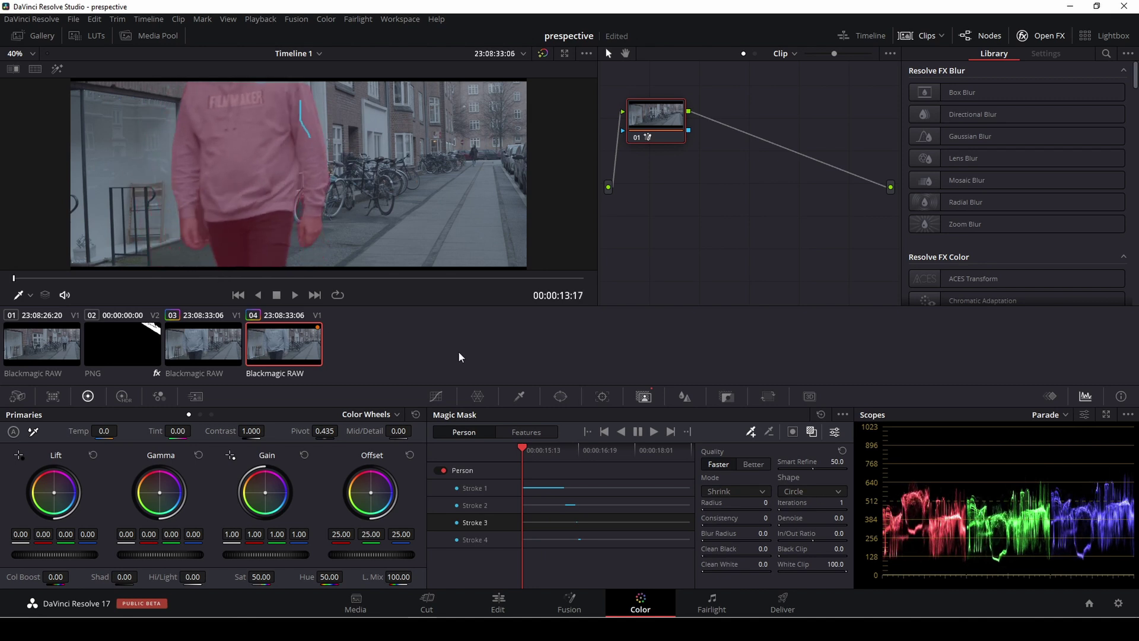
scroll(301, 210, up, 3)
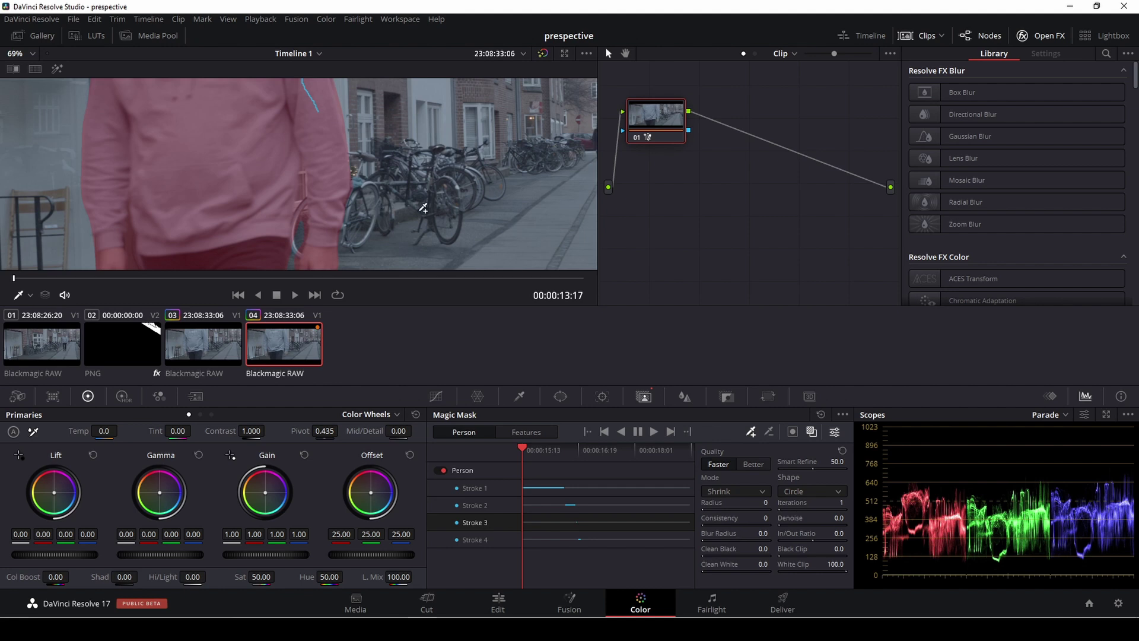
right_click(735, 191)
click(766, 238)
drag(689, 130, 831, 176)
Return to the Edit page and place the masked orange clip on Video 3 at 00:00:06:10, above the logo.
click(498, 603)
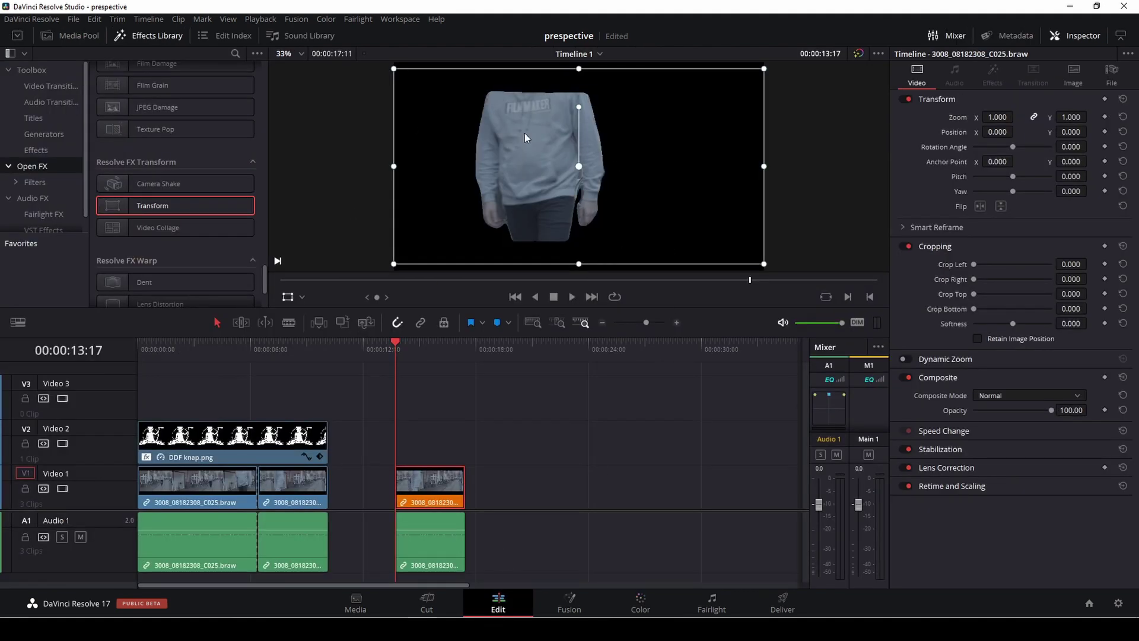
drag(412, 476, 268, 410)
click(254, 351)
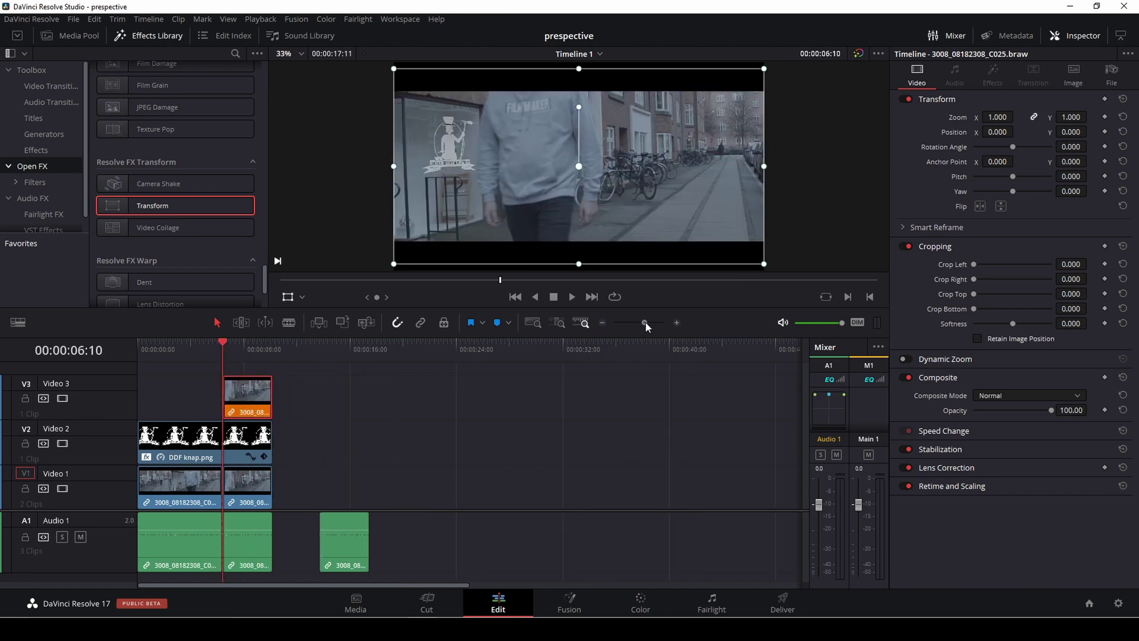
Play the composite full screen from shortly before the cut to review the man passing in front of the logo.
drag(646, 325, 656, 324)
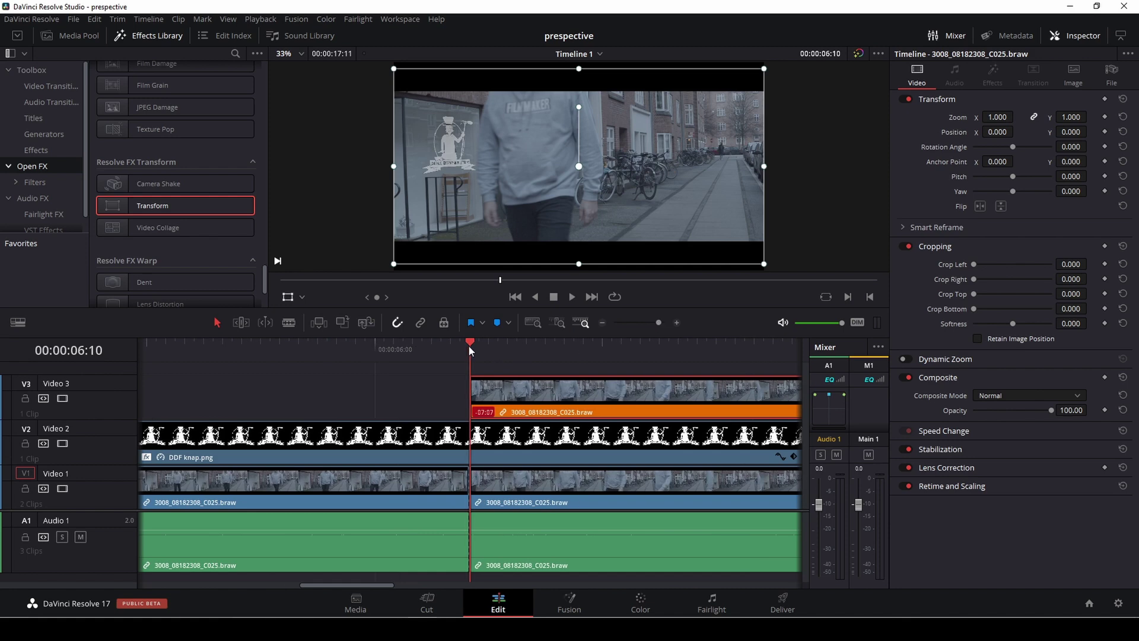
click(430, 350)
key(ctrl+f)
key(space)
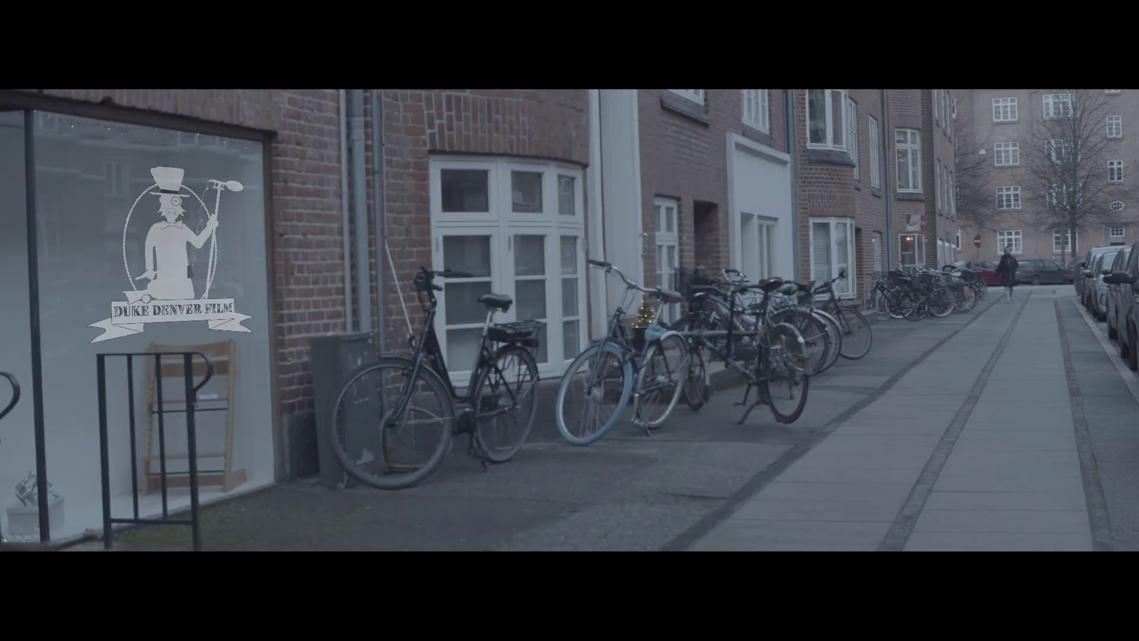
Move the masked orange clip from Video 3 back to Video 1 above its audio, and save the project.
key(space)
key(Escape)
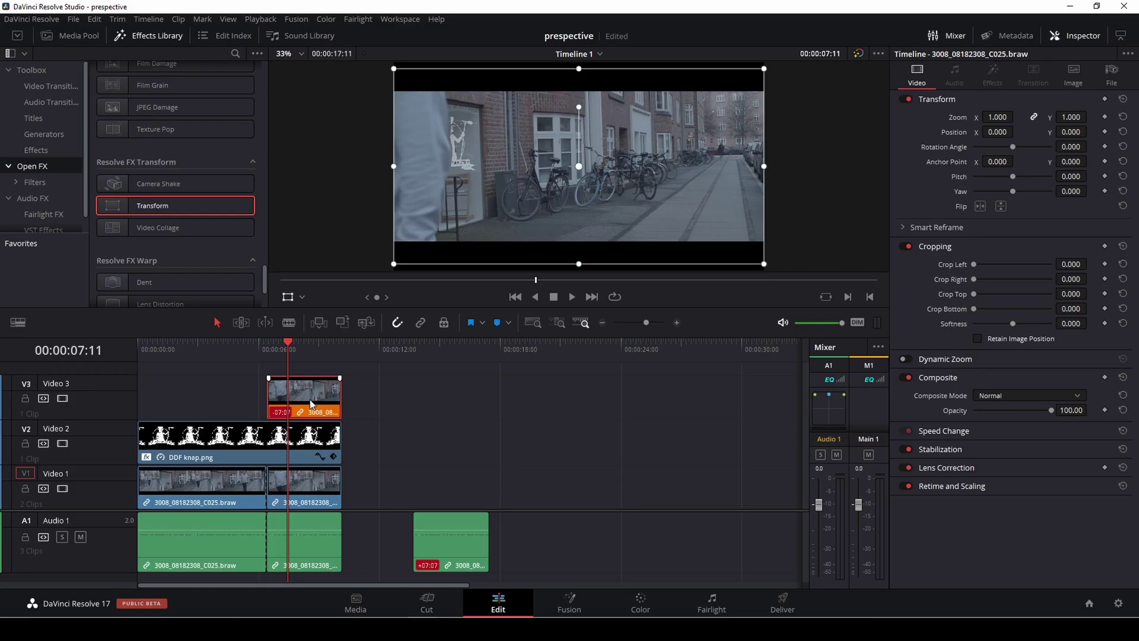
drag(312, 402, 450, 480)
key(ctrl+s)
Duplicate the orange clip farther along Video 1, starting at 00:00:18:12, and set the copy's clip color to Teal.
drag(457, 489, 551, 493)
right_click(551, 493)
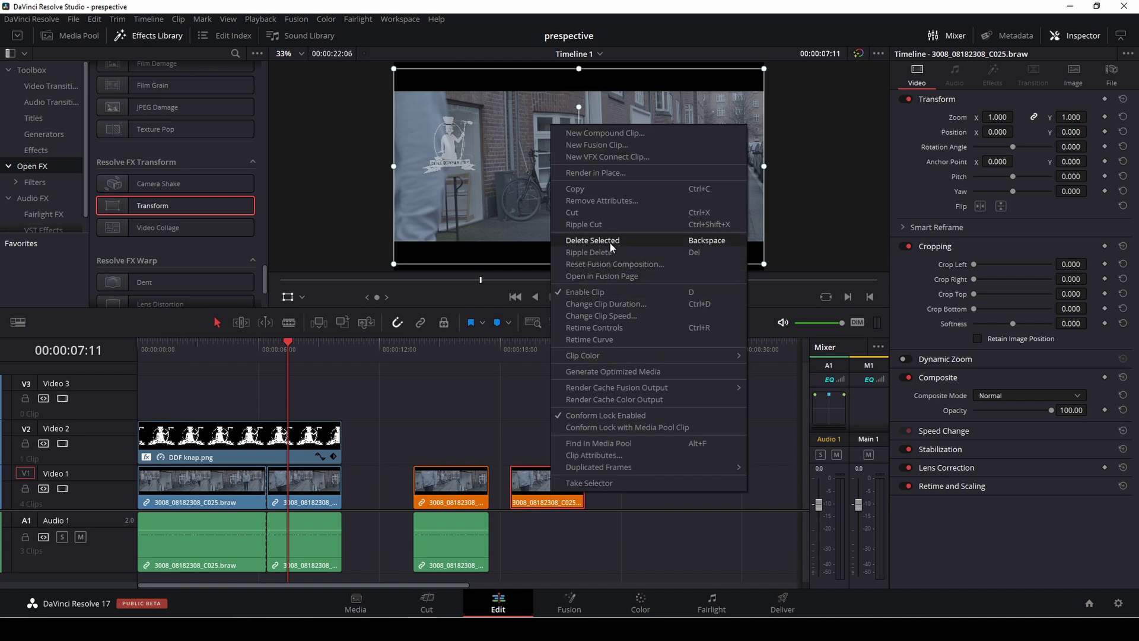
mouse_move(599, 355)
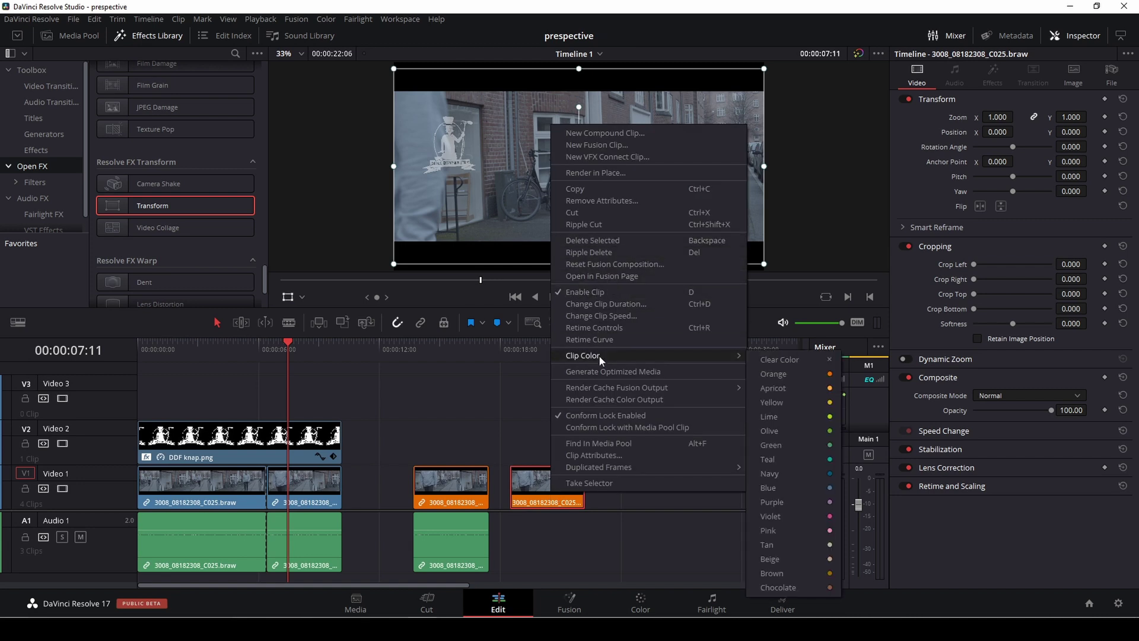
click(781, 403)
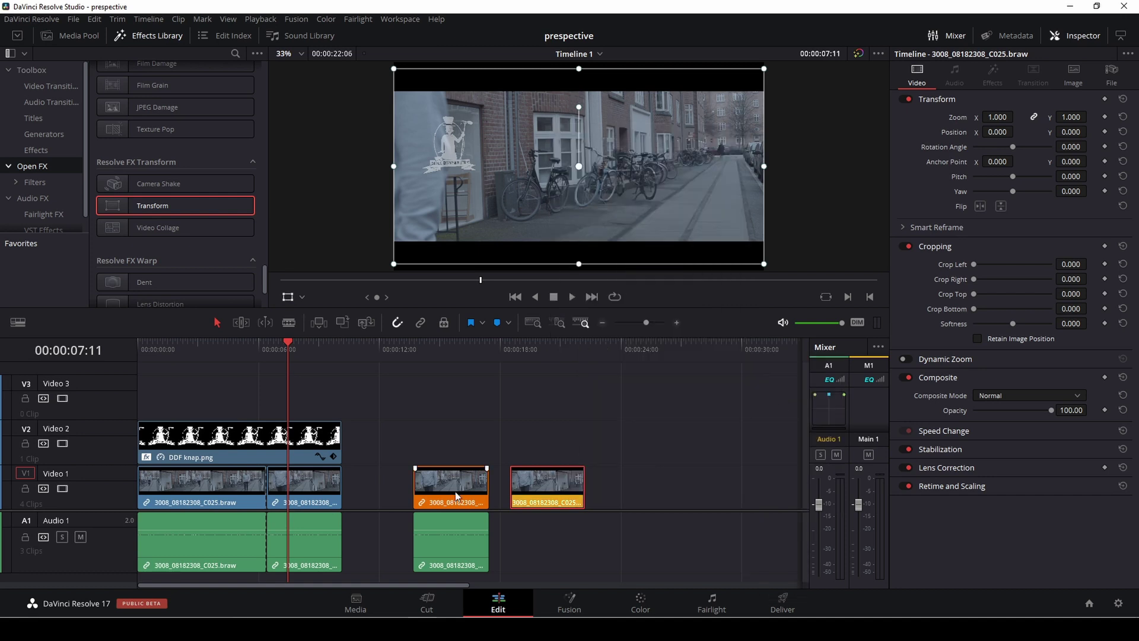
right_click(530, 488)
mouse_move(707, 357)
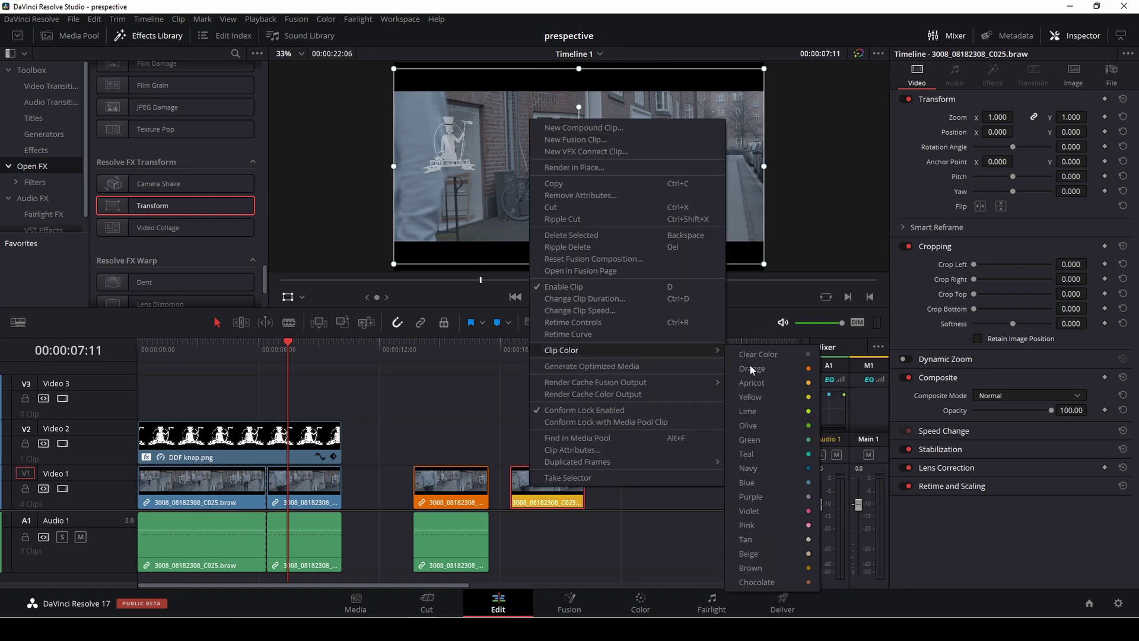
click(752, 453)
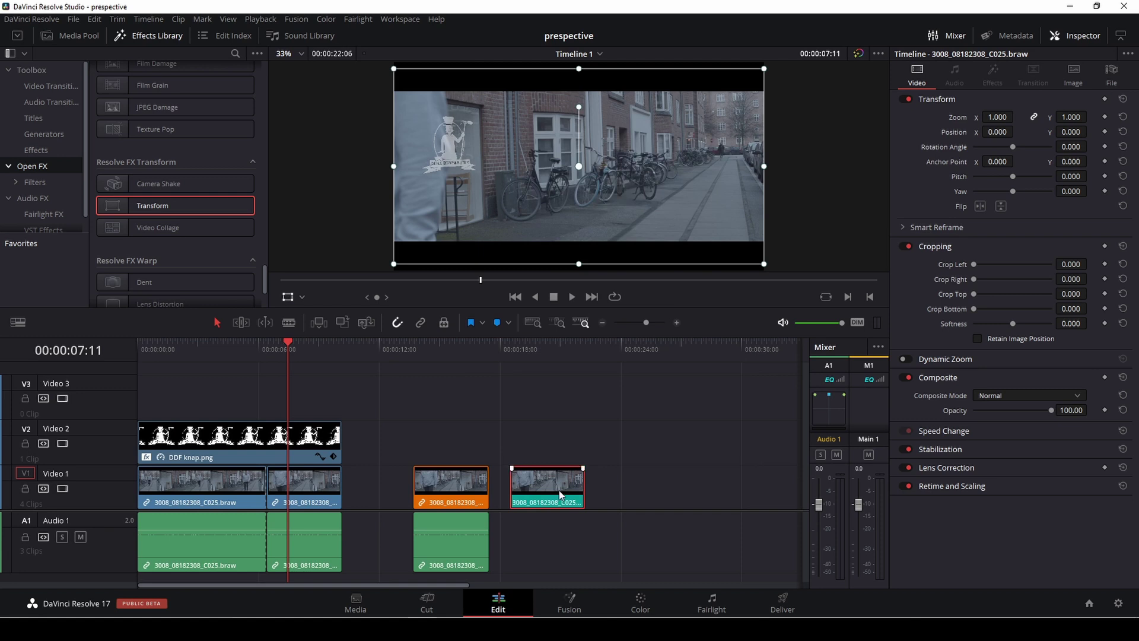
Open the teal clip on the Color page, reset node 01's grade, and return to the clip's first frame.
click(530, 365)
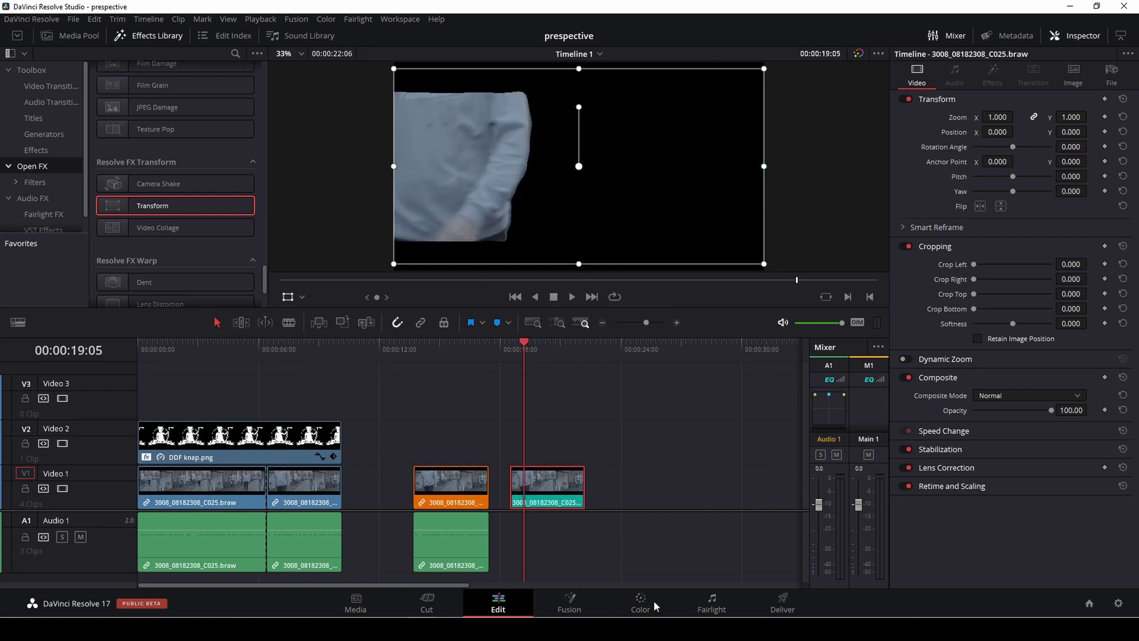
click(640, 602)
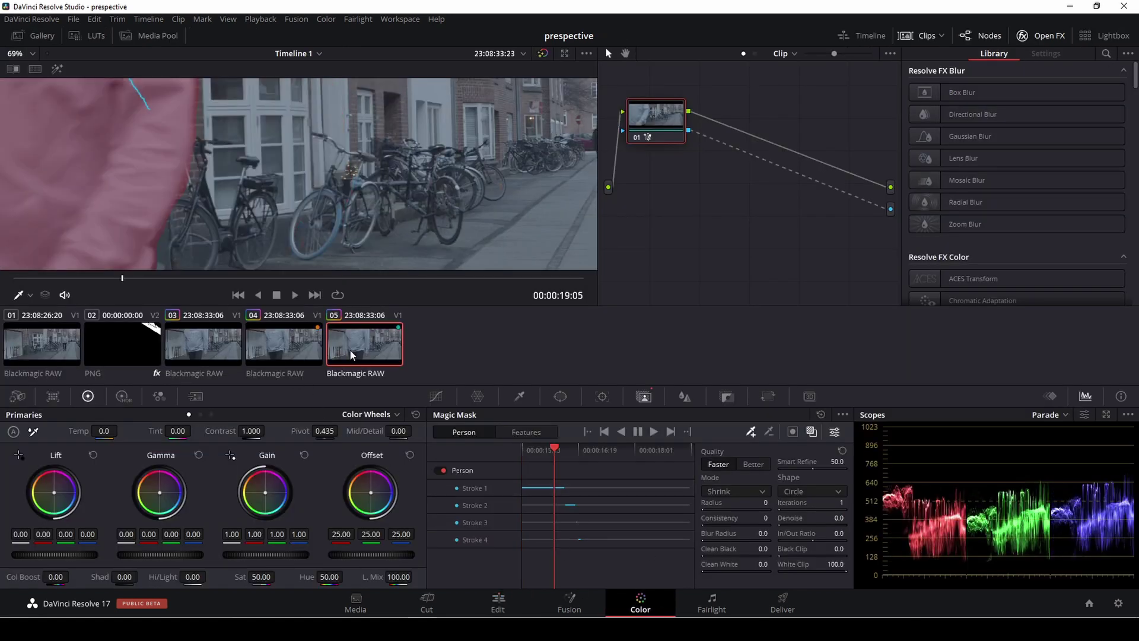
right_click(656, 131)
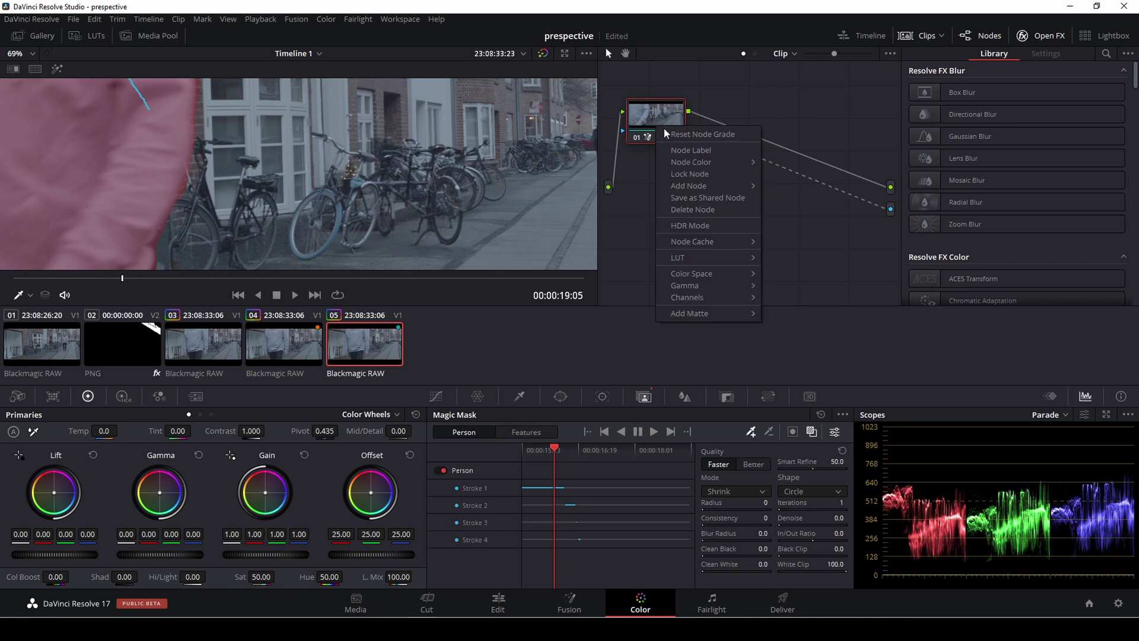
click(700, 136)
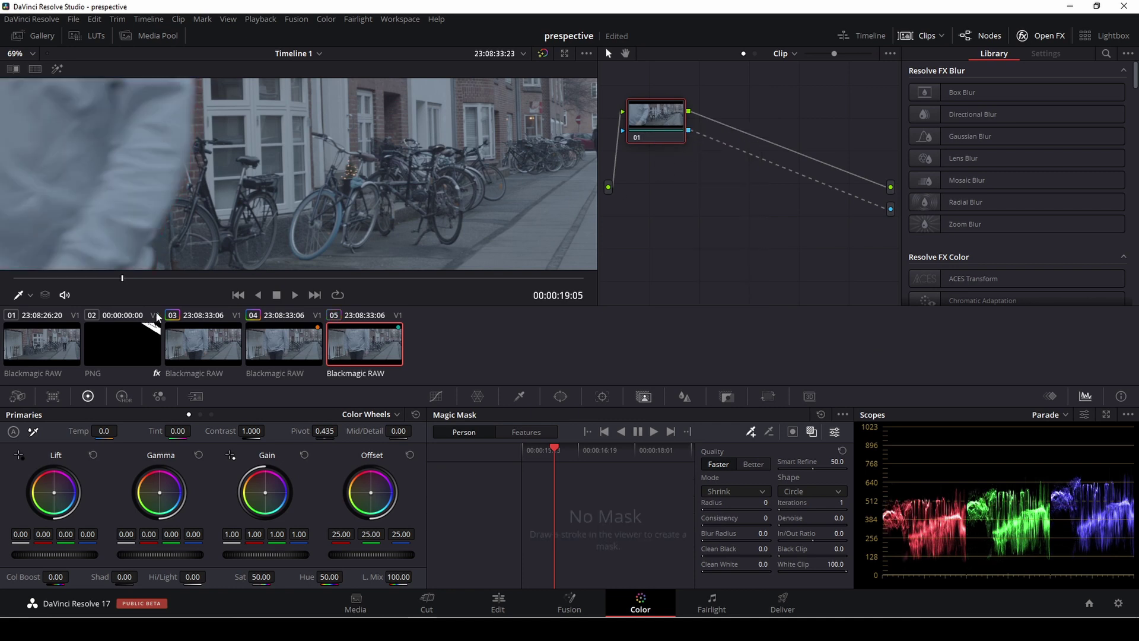
drag(123, 277, 8, 277)
key(shift+z)
scroll(279, 192, down, 1)
click(237, 296)
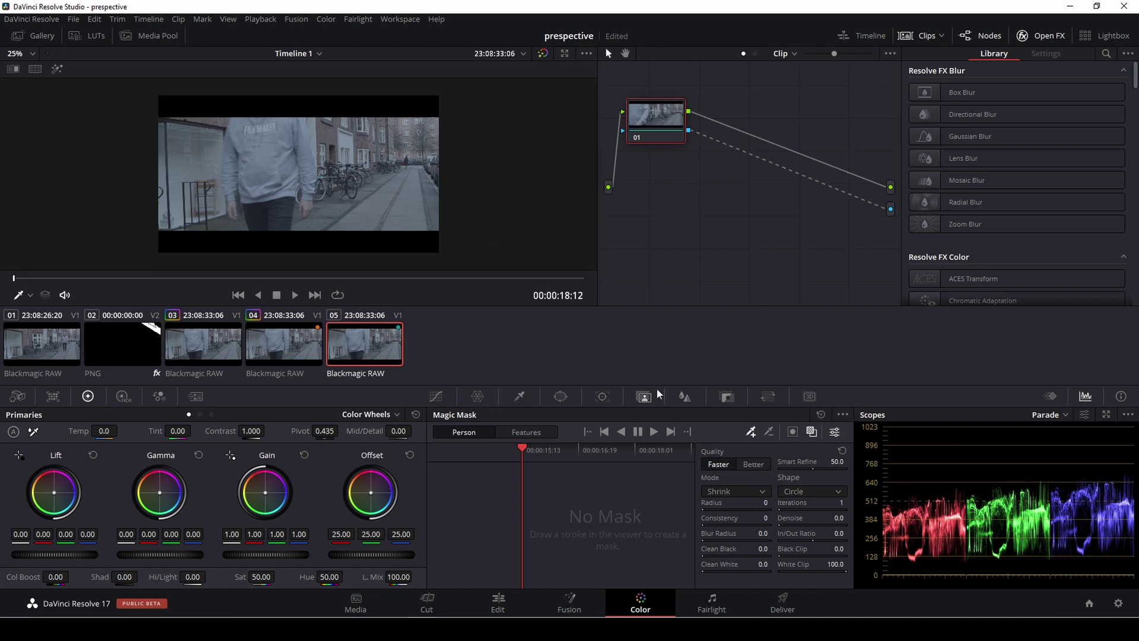
Draw a closed Curve window around the man's upper body at 00:00:18:12 and track it forward through the clip.
click(560, 397)
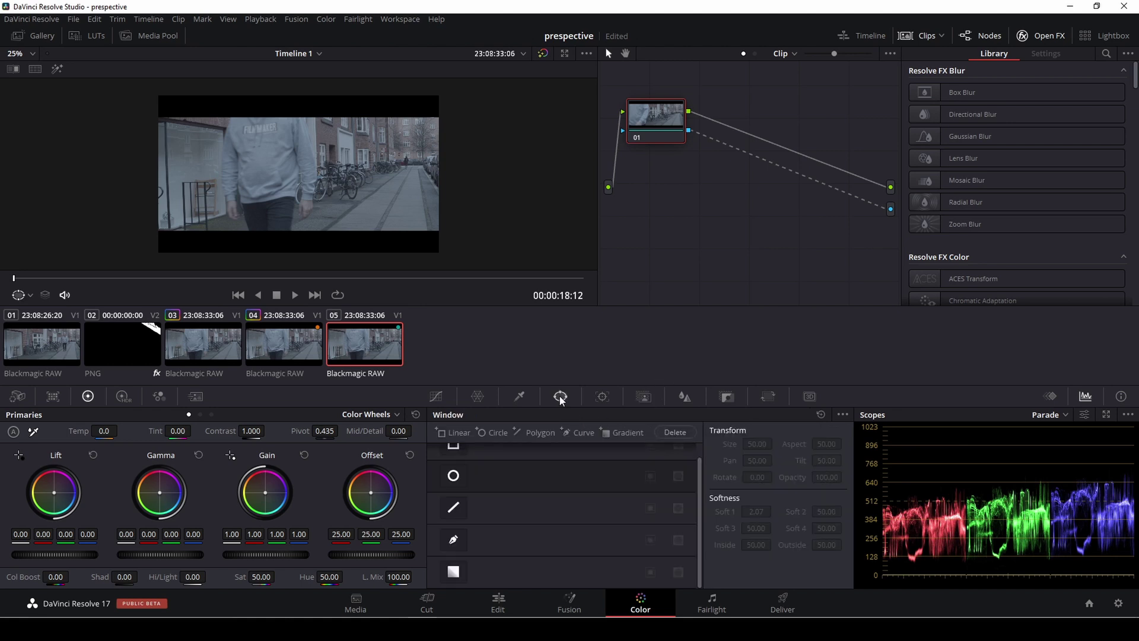
click(453, 539)
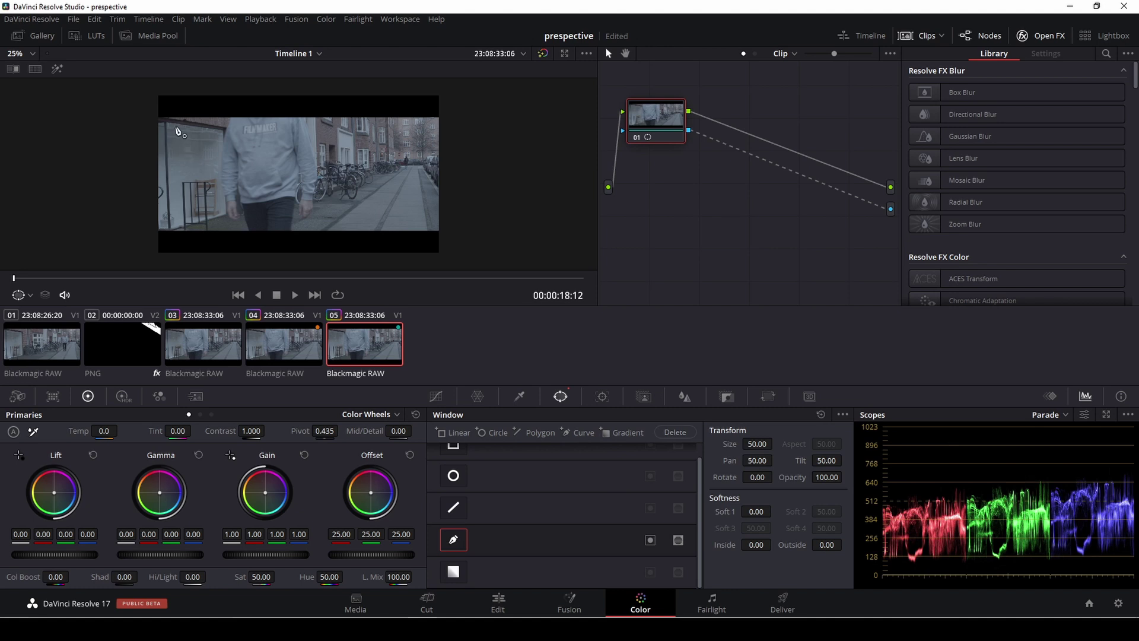
click(227, 128)
click(303, 126)
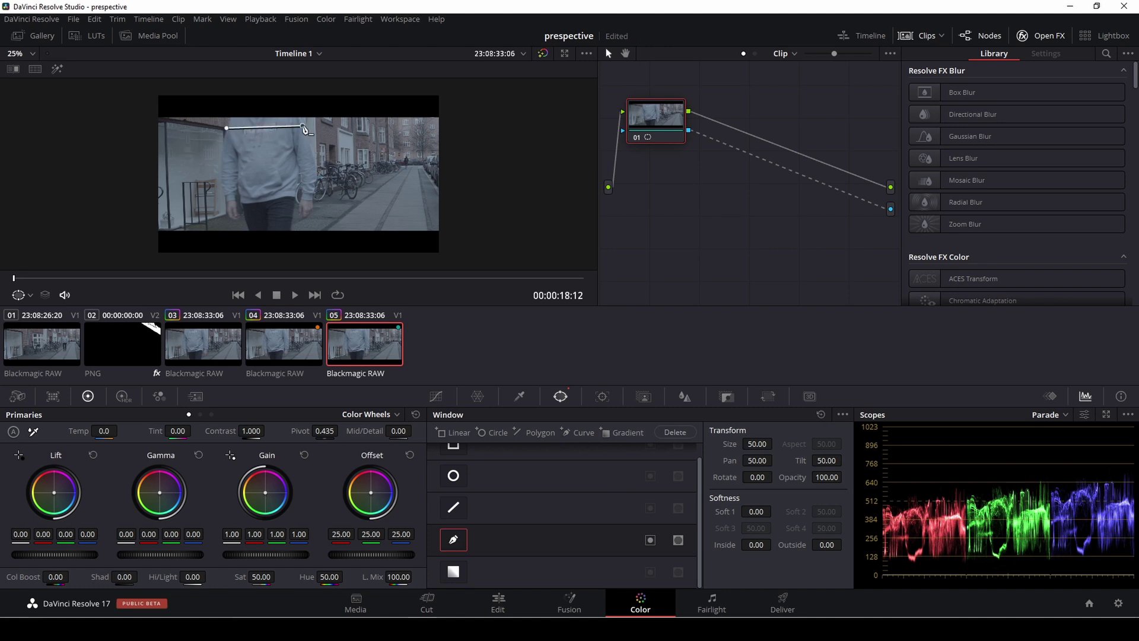
click(314, 159)
drag(315, 167, 227, 171)
click(226, 127)
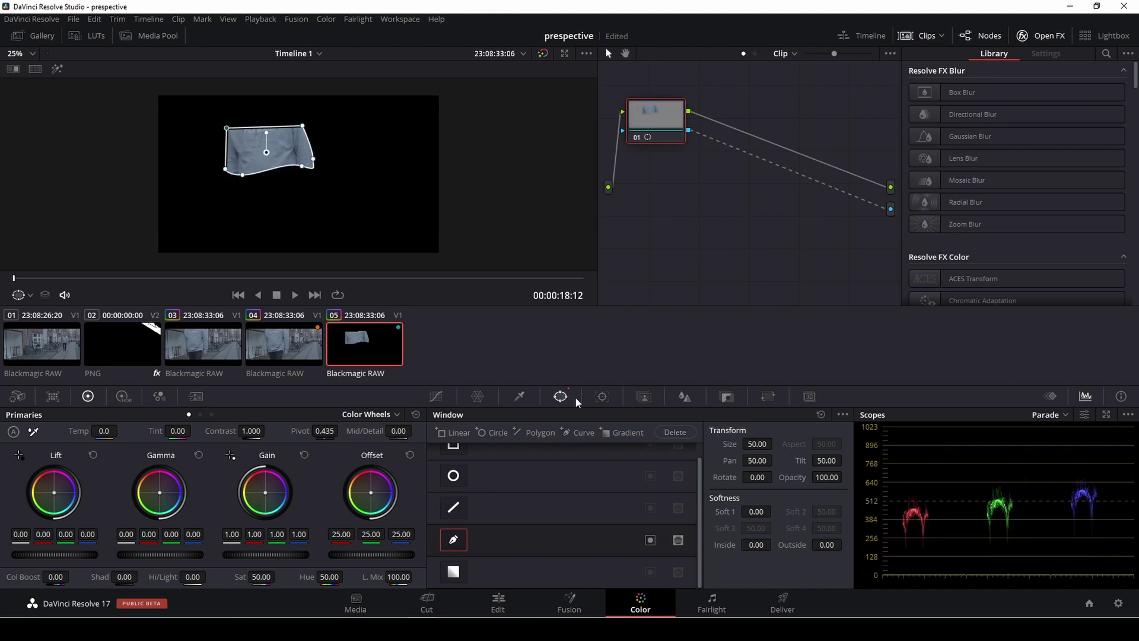
click(601, 396)
click(500, 432)
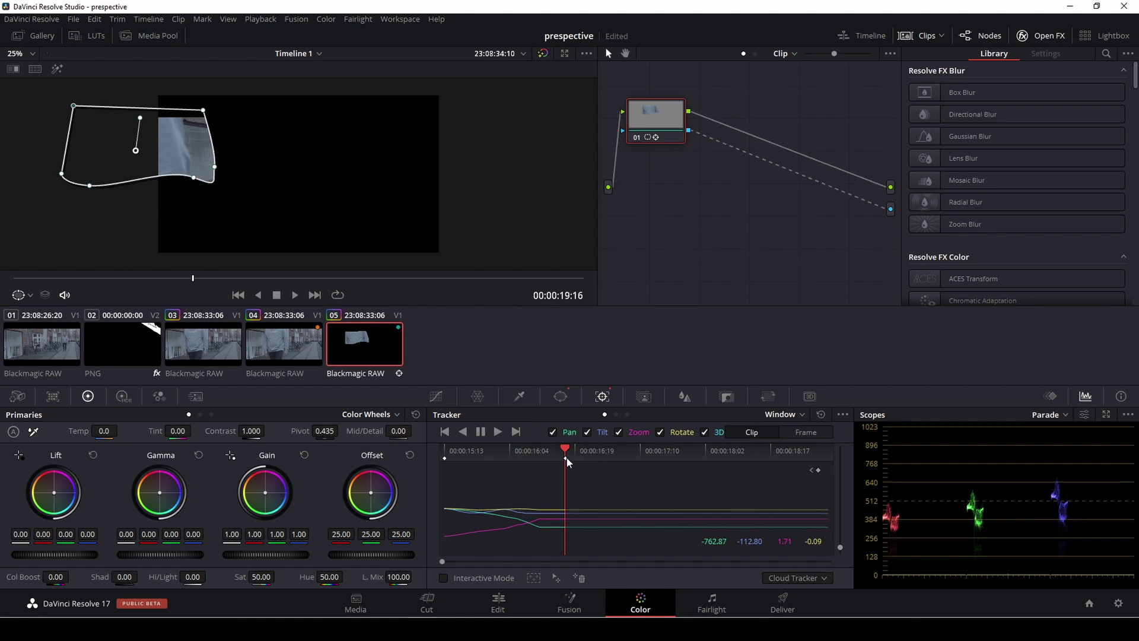
Switch the window tracker to Frame mode and fit the mask's right edge to the man's arm between 00:00:19:11 and 00:00:19:16.
mouse_move(564, 450)
mouse_down()
mouse_move(532, 447)
mouse_move(561, 447)
mouse_move(544, 450)
mouse_up()
click(817, 433)
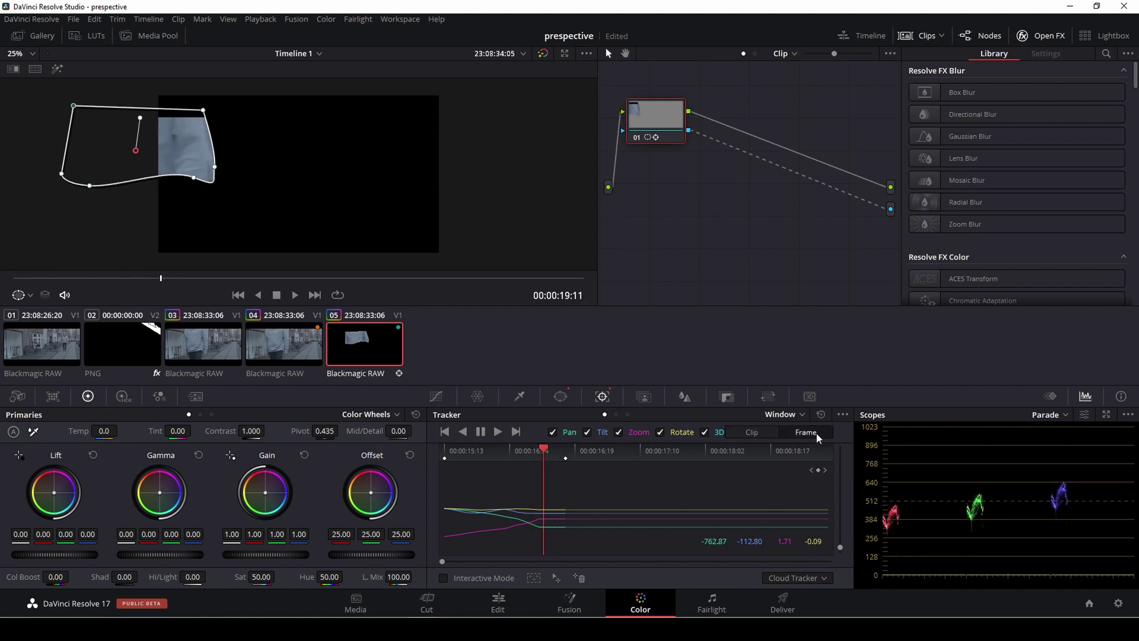
drag(545, 450, 558, 453)
drag(214, 167, 204, 171)
drag(203, 109, 199, 110)
Pull the window's right edge in to the man's sleeve at 00:00:19:16, and move the whole window out of frame at 00:00:19:20.
drag(551, 449, 564, 449)
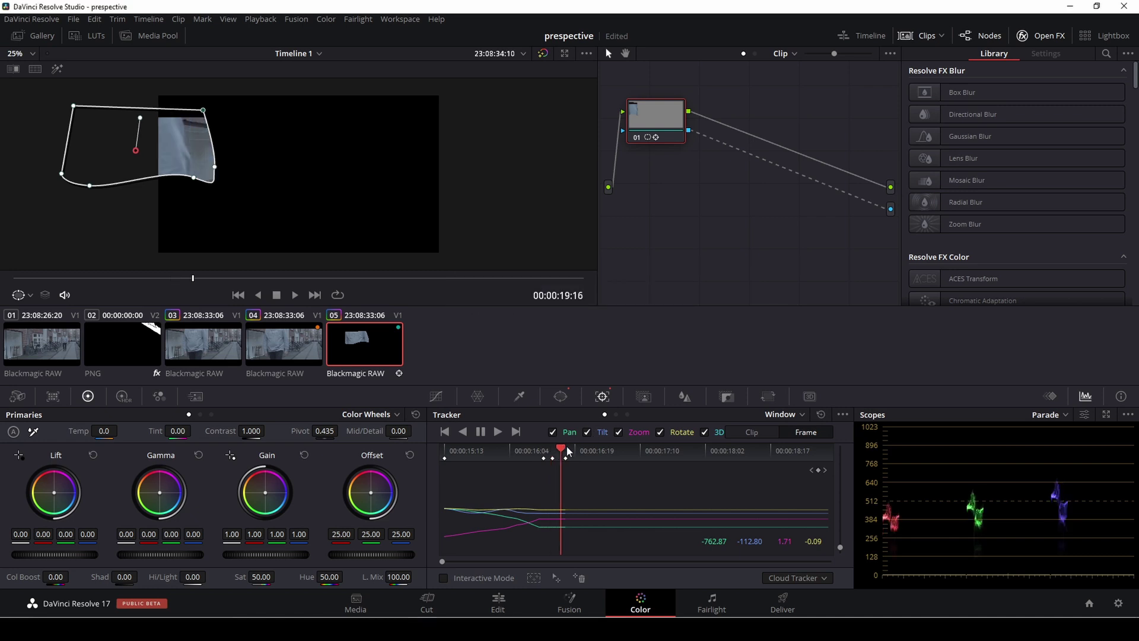
drag(214, 168, 184, 175)
drag(204, 112, 179, 108)
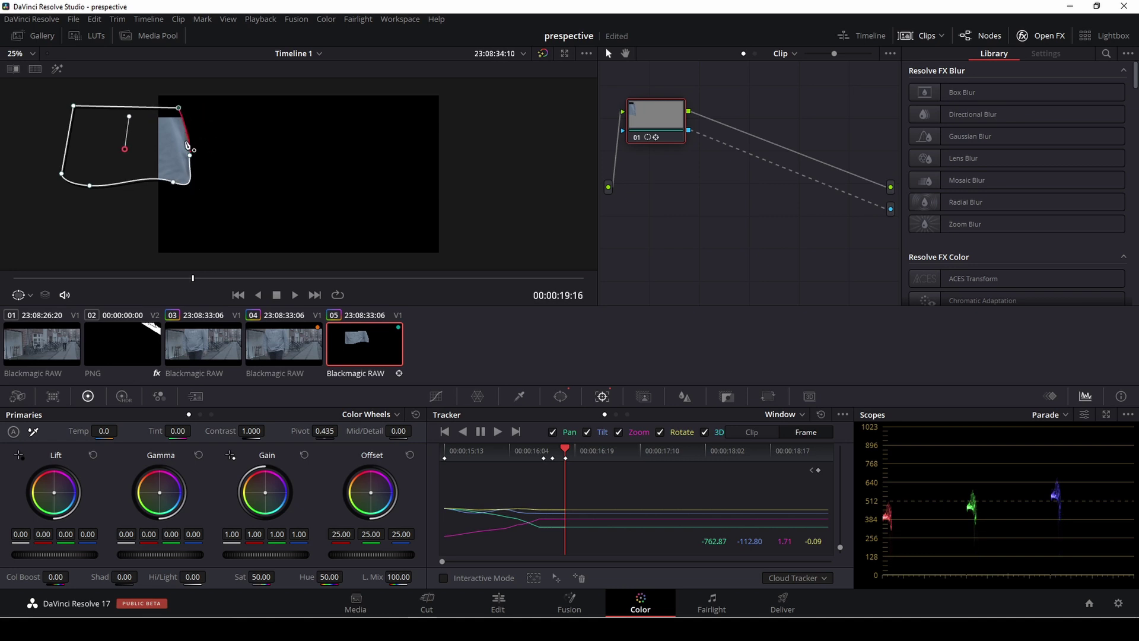
click(191, 157)
drag(567, 449, 585, 447)
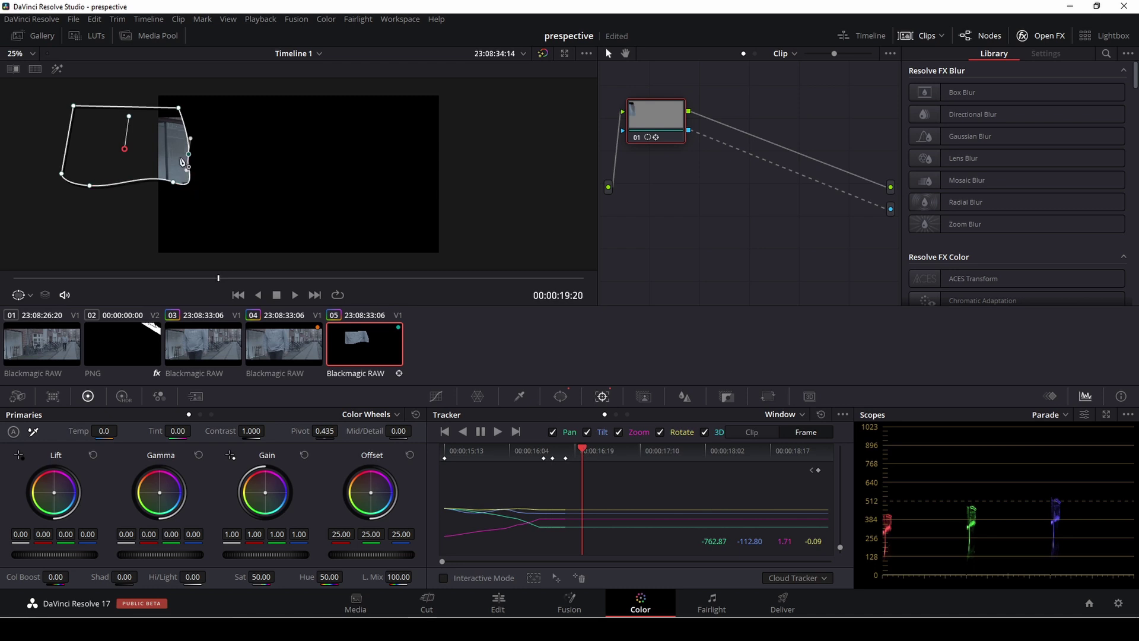
drag(137, 146, 104, 146)
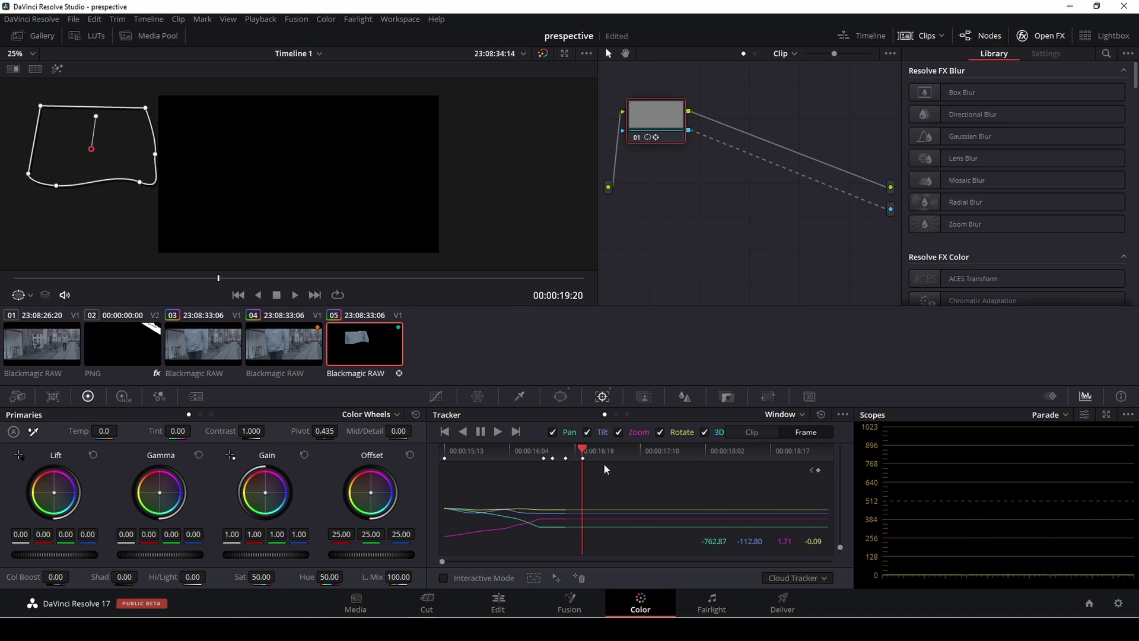
Return to the Edit page, place the teal clip on Video 3 at 00:00:06:10 above the logo, and play the composite across the cut.
click(497, 602)
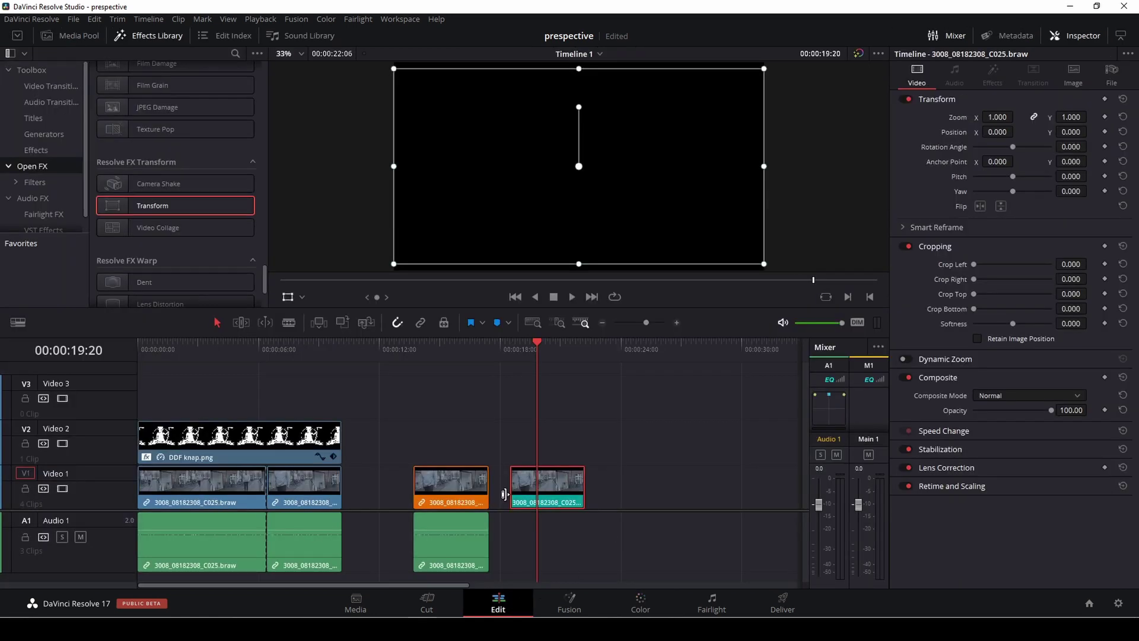
drag(553, 494, 316, 389)
drag(258, 355, 251, 354)
key(space)
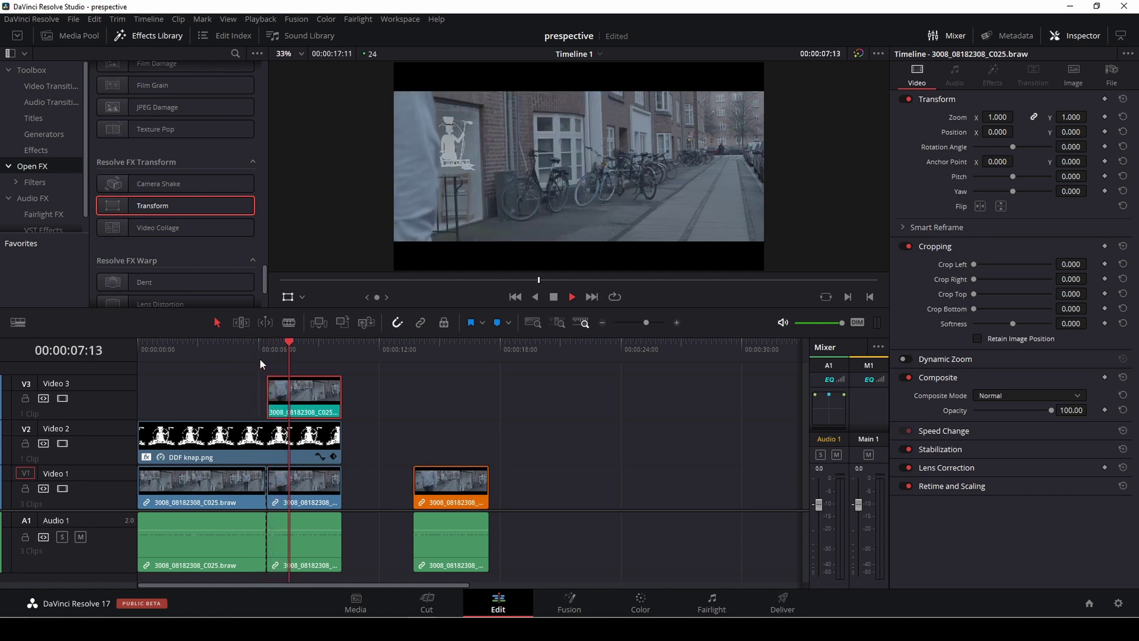
key(space)
click(255, 350)
key(space)
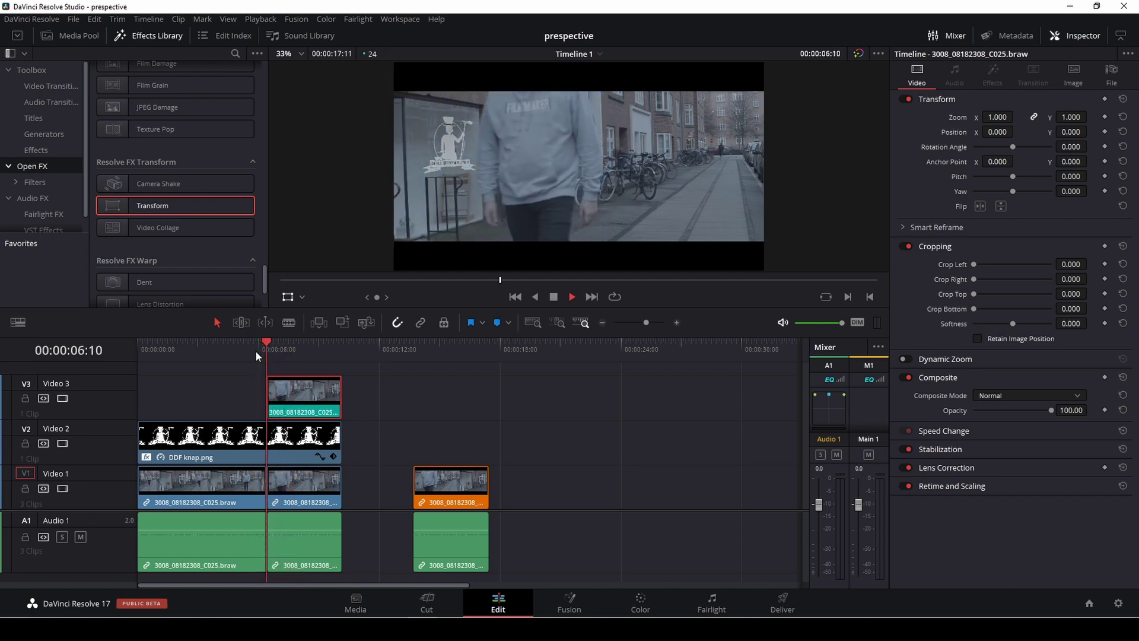
key(space)
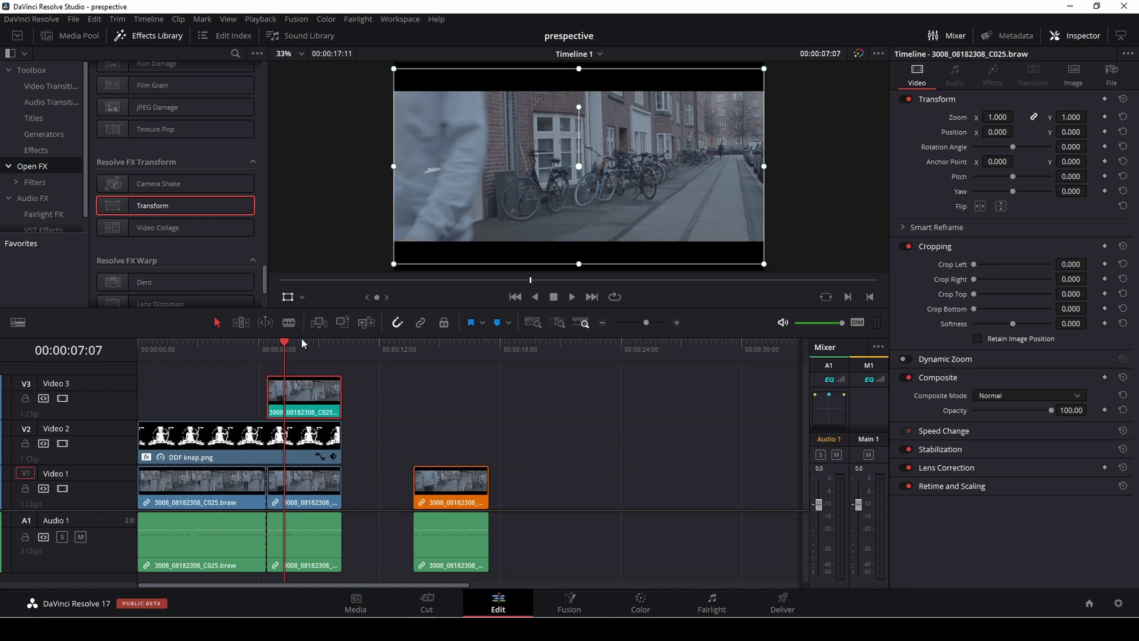
On the Color page, extend the teal clip's window downward over the man's arm at 00:00:07:07 and lower its left corner at 00:00:06:20.
click(641, 604)
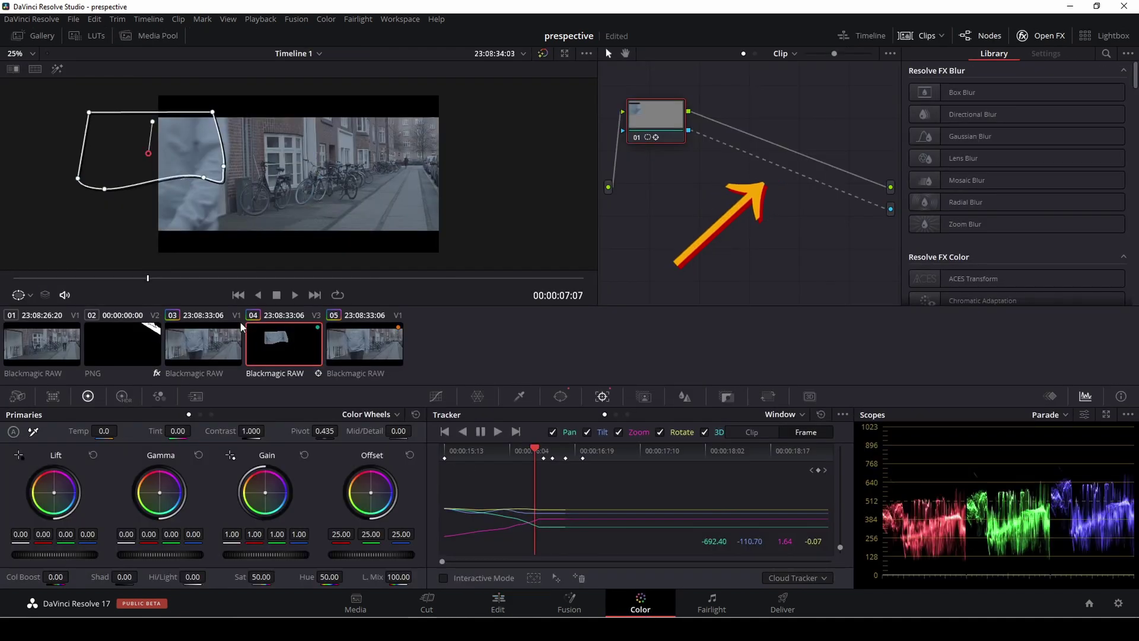
click(560, 397)
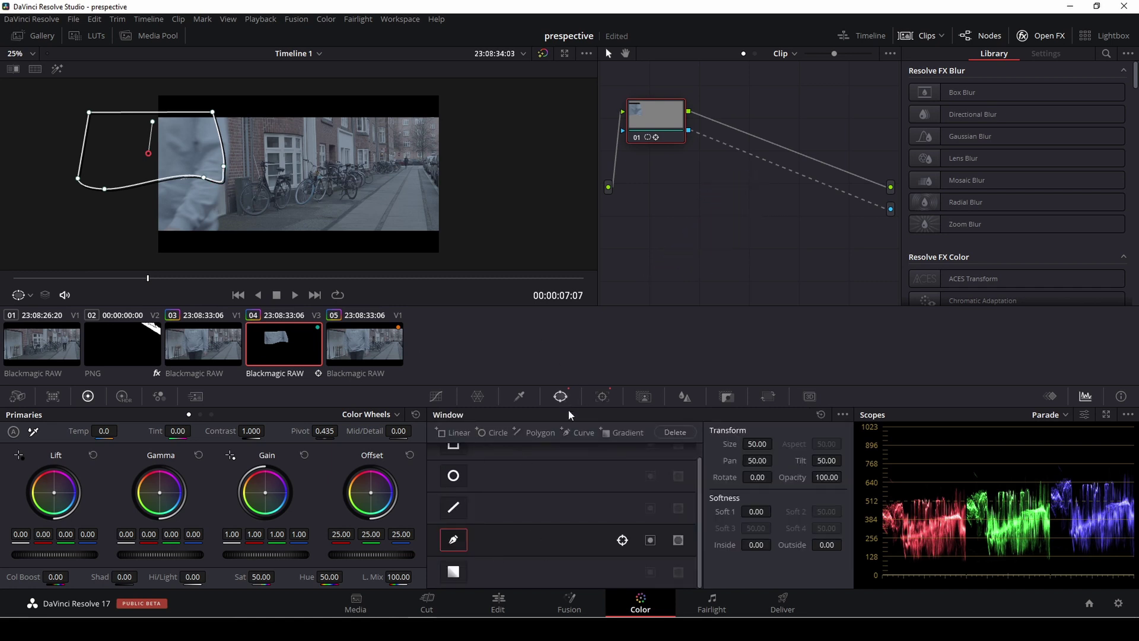
drag(222, 185, 185, 212)
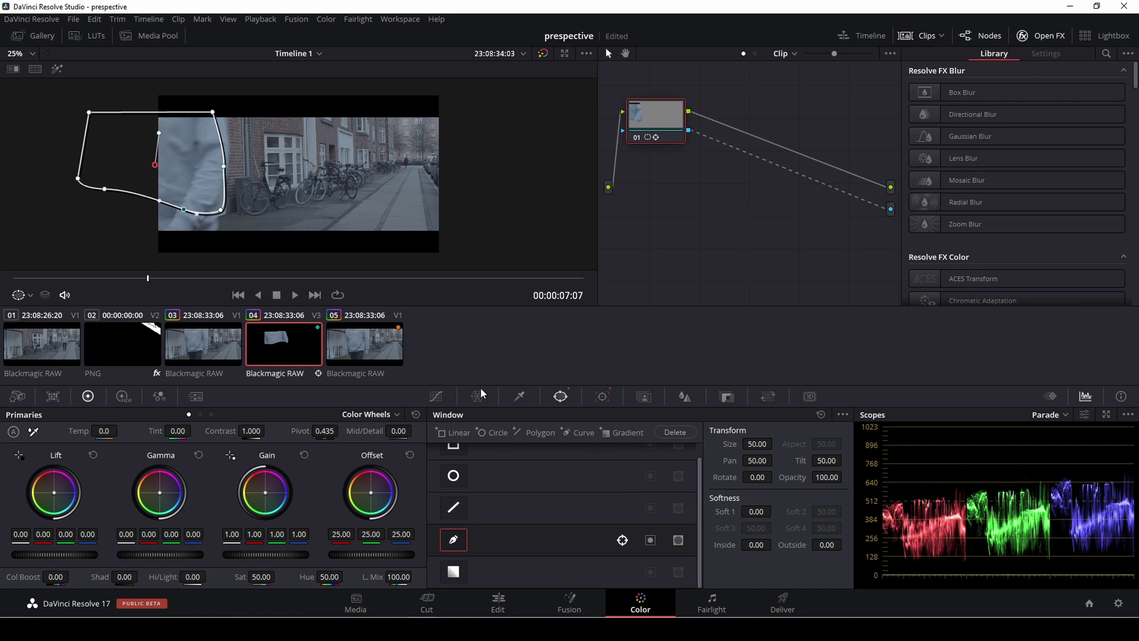
click(600, 397)
drag(532, 450, 489, 458)
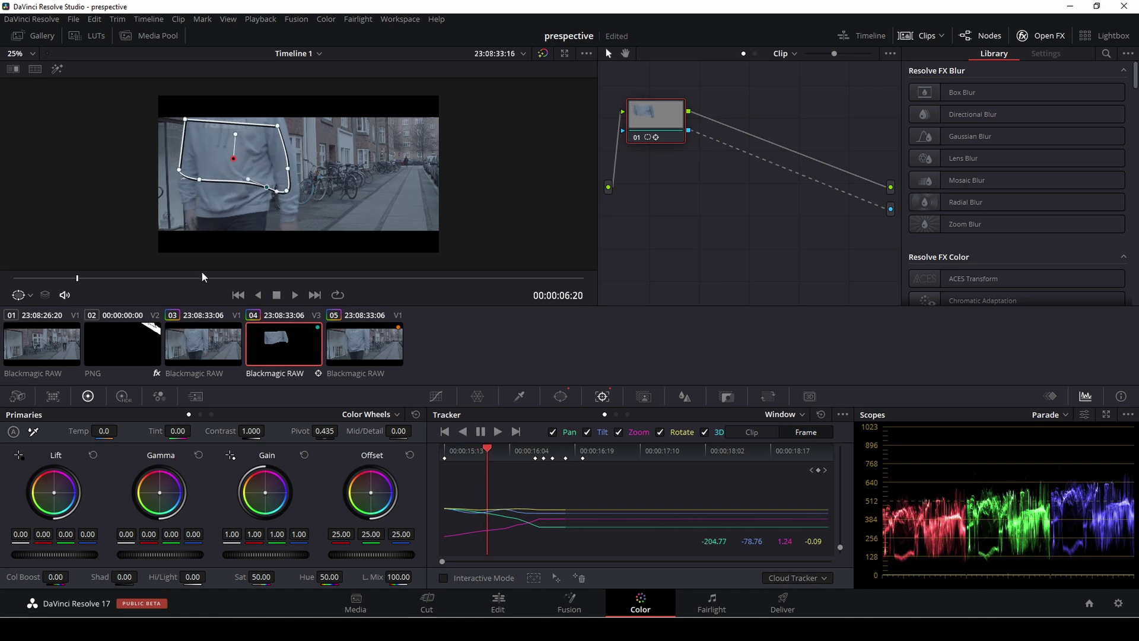
mouse_move(180, 172)
mouse_down()
mouse_move(163, 184)
mouse_move(205, 197)
mouse_move(178, 187)
mouse_up()
click(464, 432)
Reshape the window's lower right corner around the man's sleeve at 00:00:07:11, and play the composite to check the mask.
drag(472, 461, 557, 470)
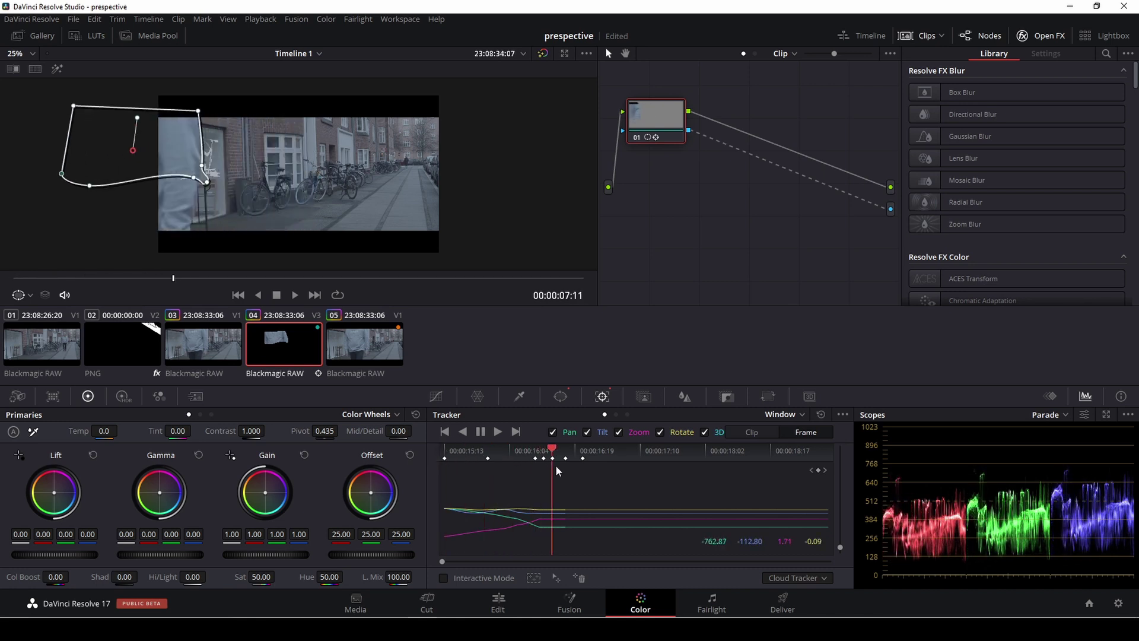
drag(207, 182, 173, 190)
click(202, 170)
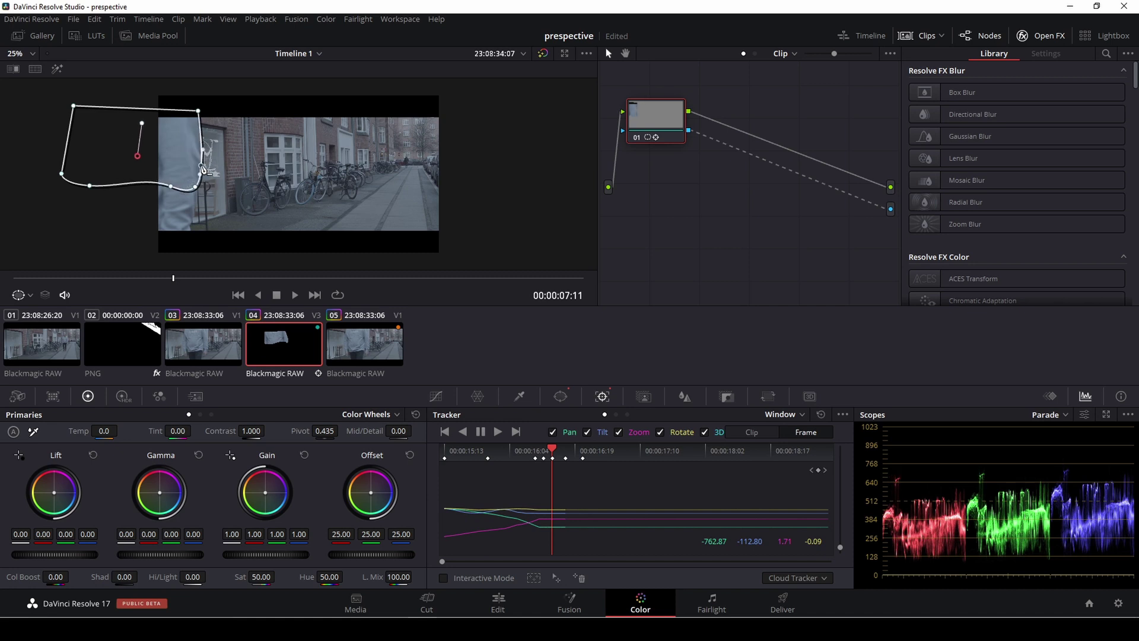
key(space)
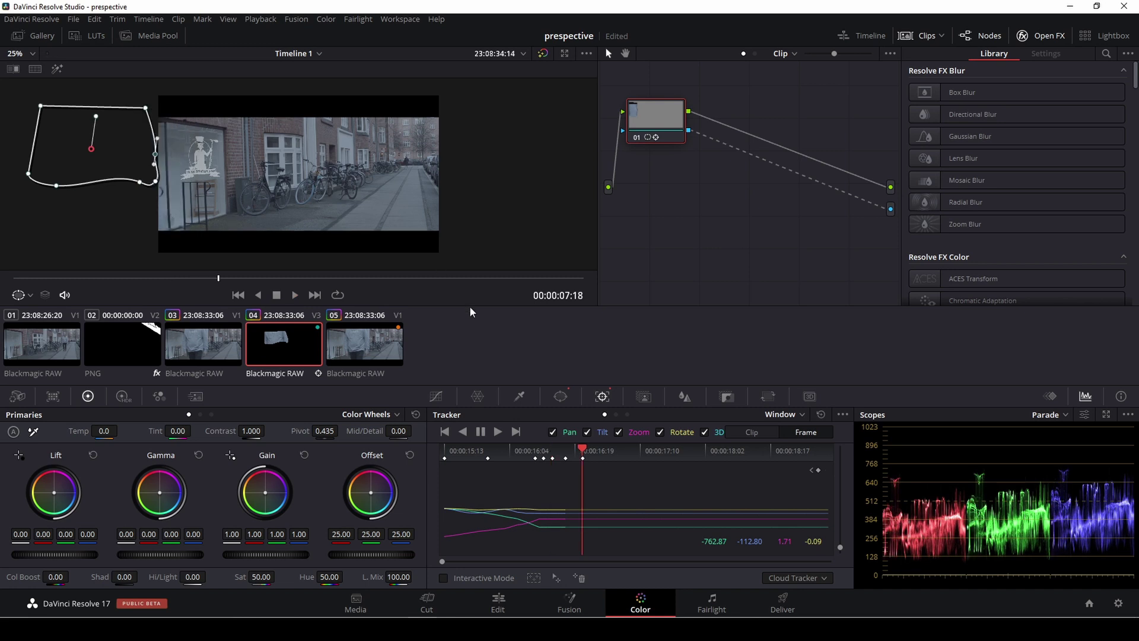